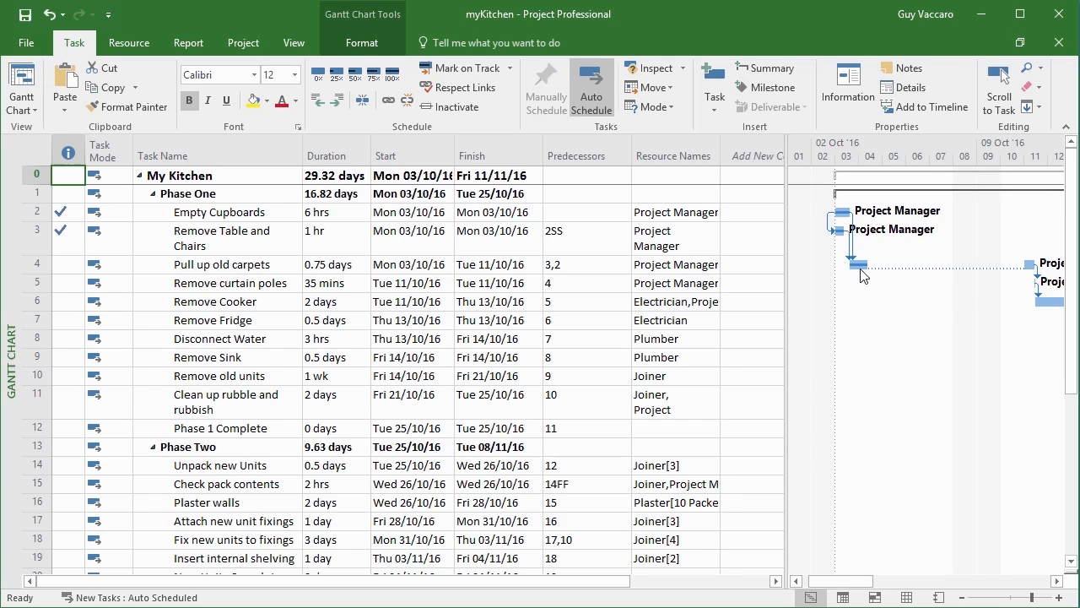
# Examine the Show For ... Tasks conditions offered for a new bar style row, including the flag fields, and discard the row
pyautogui.moveTo(861, 275)
pyautogui.moveTo(870, 585)
pyautogui.mouseDown()
pyautogui.moveTo(978, 586)
pyautogui.moveTo(867, 587)
pyautogui.mouseUp()
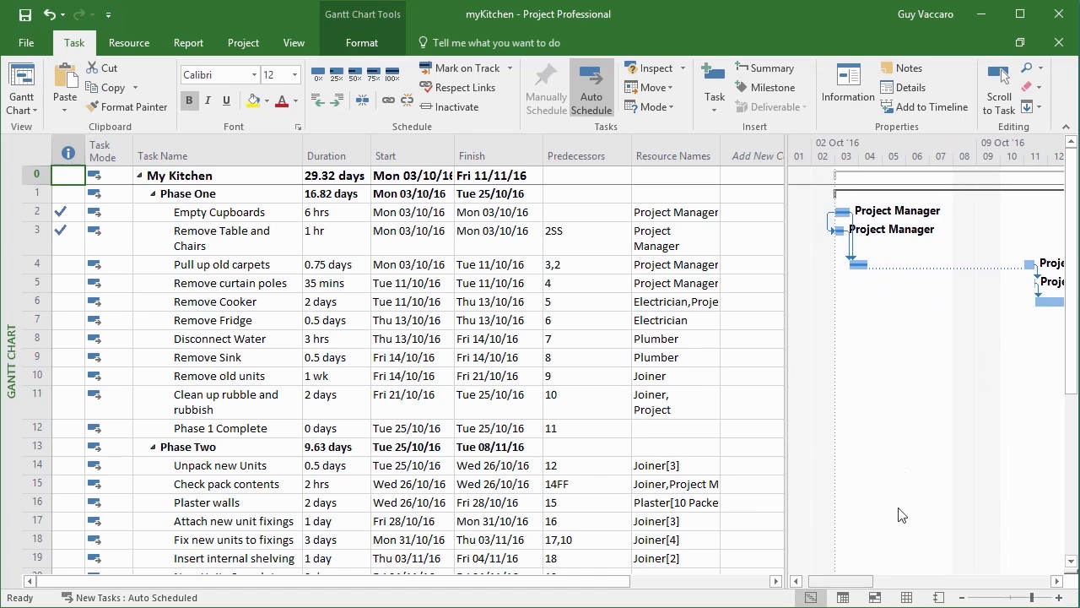
pyautogui.rightClick(855, 322)
pyautogui.click(902, 348)
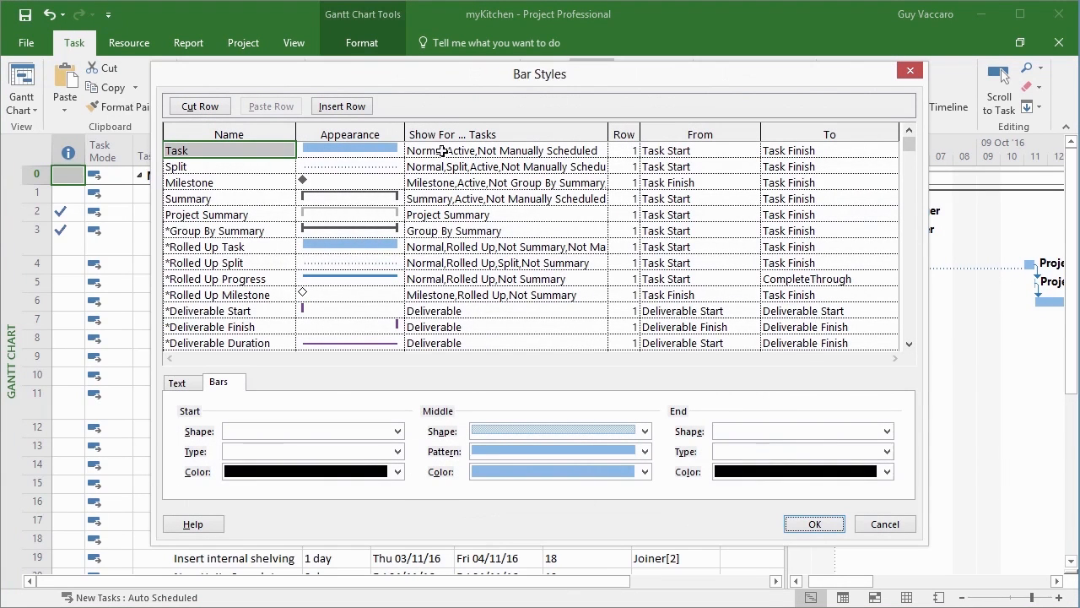
pyautogui.click(331, 110)
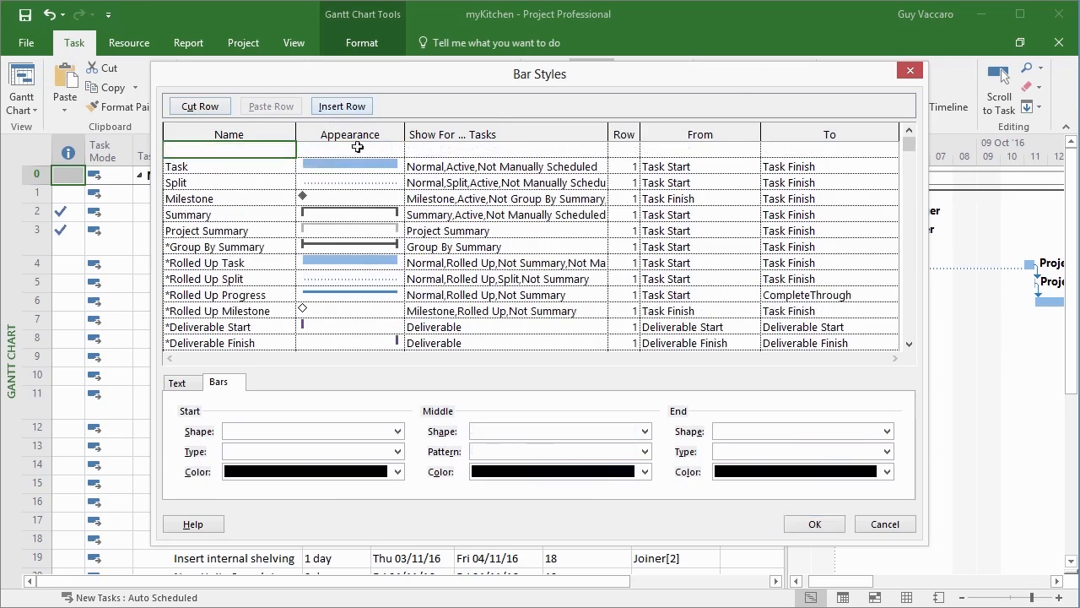
pyautogui.click(422, 151)
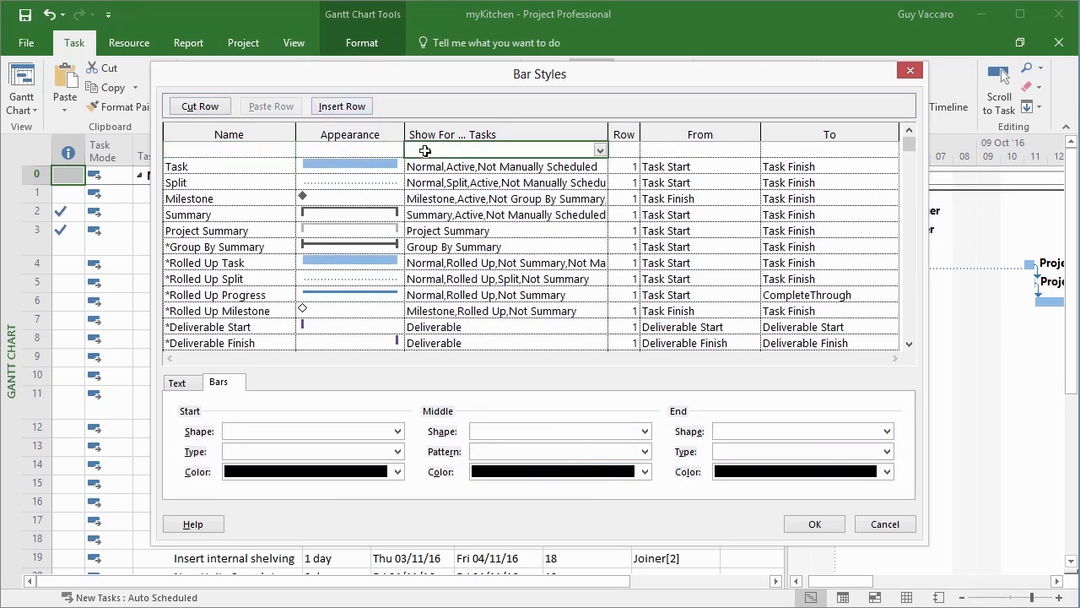
pyautogui.click(600, 151)
pyautogui.moveTo(602, 180)
pyautogui.mouseDown()
pyautogui.moveTo(591, 372)
pyautogui.moveTo(606, 175)
pyautogui.mouseUp()
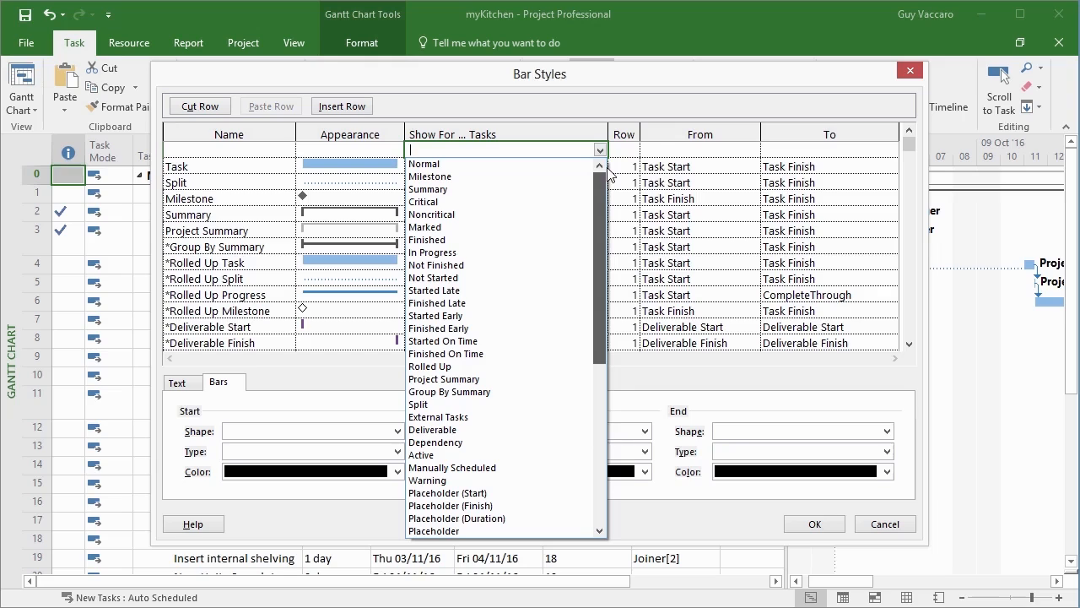
pyautogui.moveTo(607, 179); pyautogui.dragTo(599, 370)
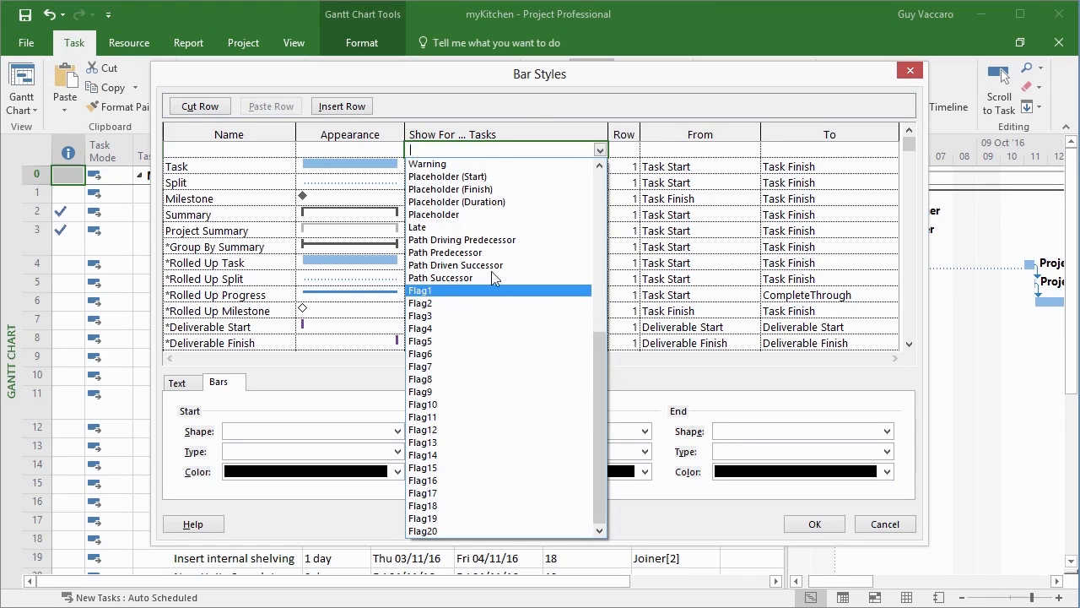
pyautogui.click(536, 97)
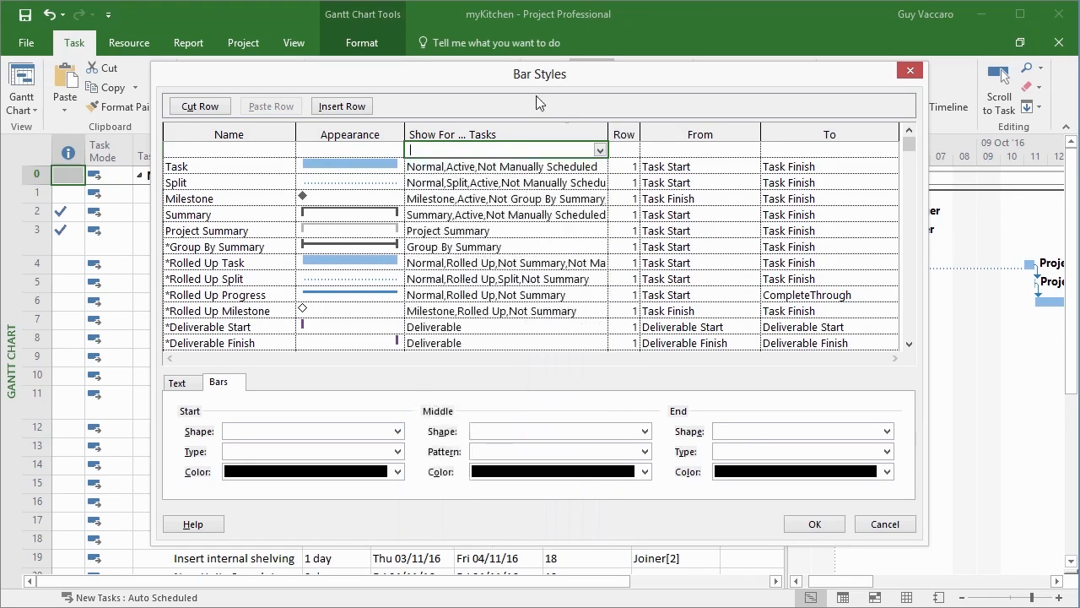
pyautogui.click(885, 524)
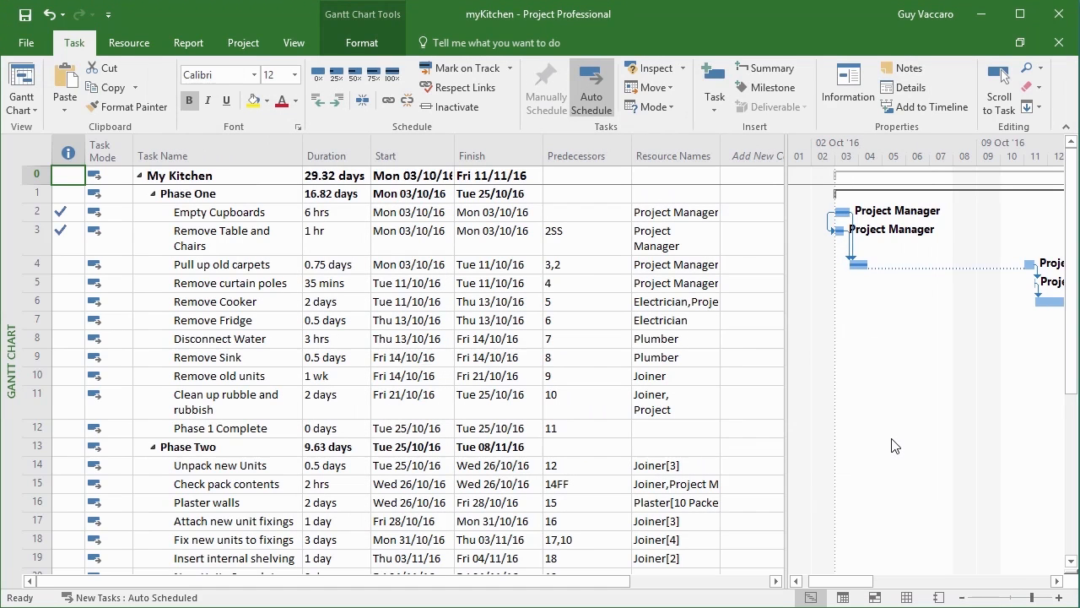
# Rename the task custom flag field Flag1 as PM
pyautogui.click(369, 46)
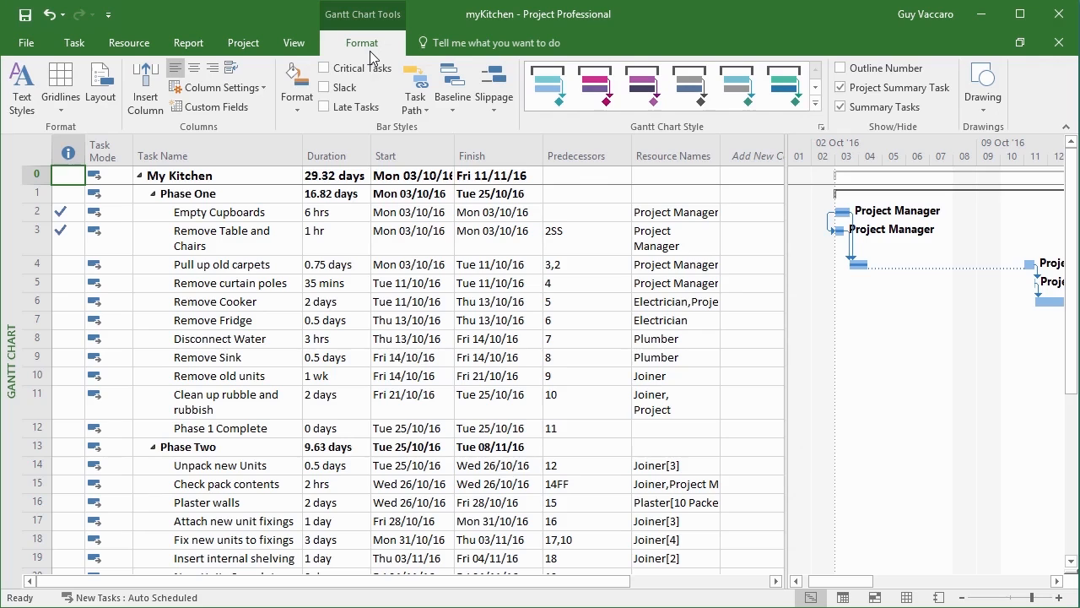
pyautogui.click(211, 107)
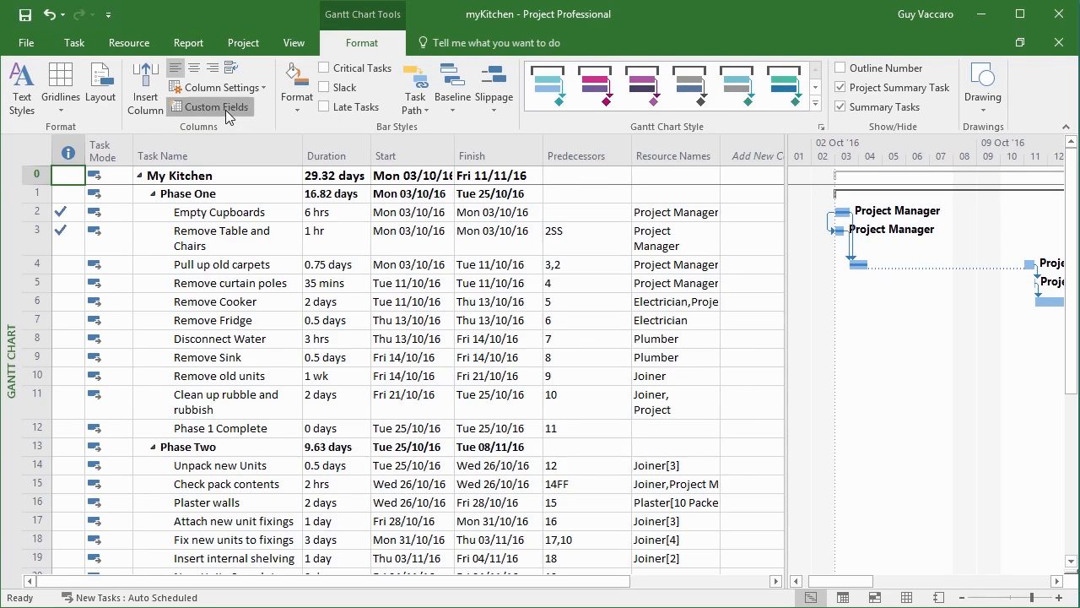
pyautogui.click(705, 134)
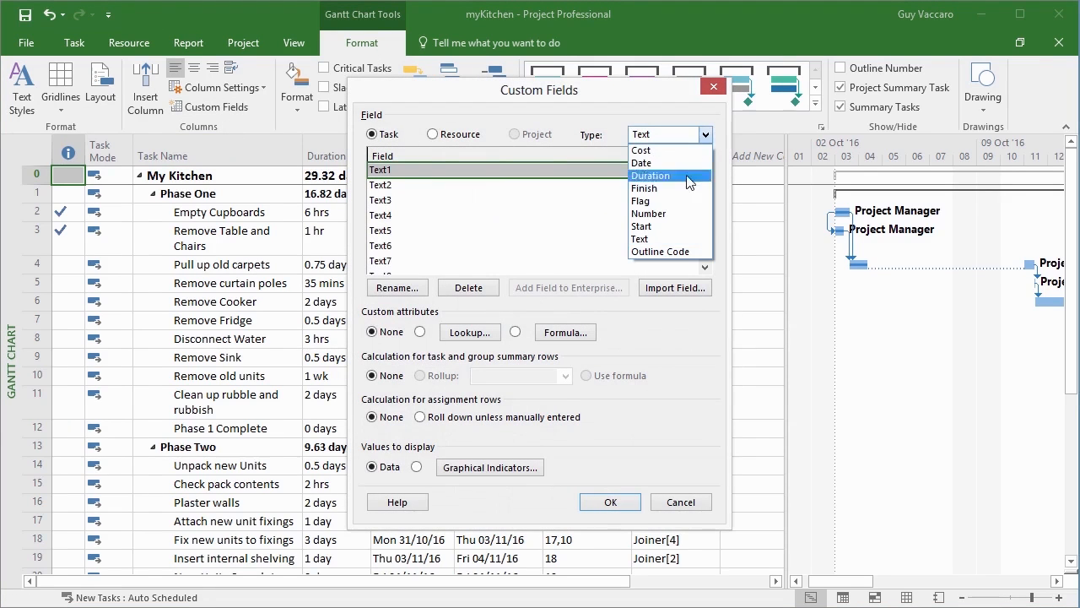
pyautogui.click(668, 202)
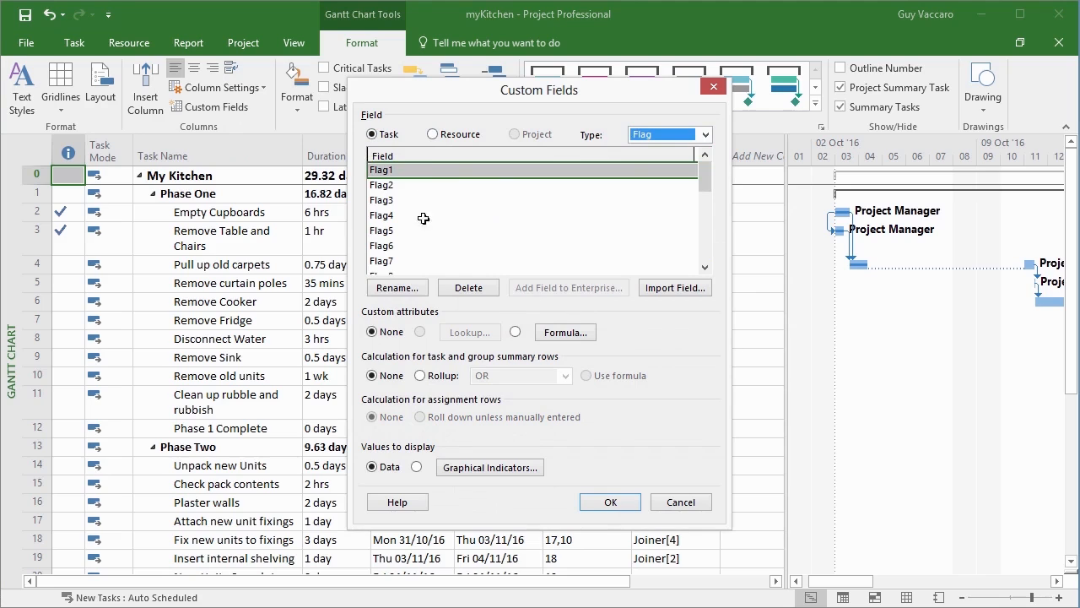
pyautogui.click(397, 287)
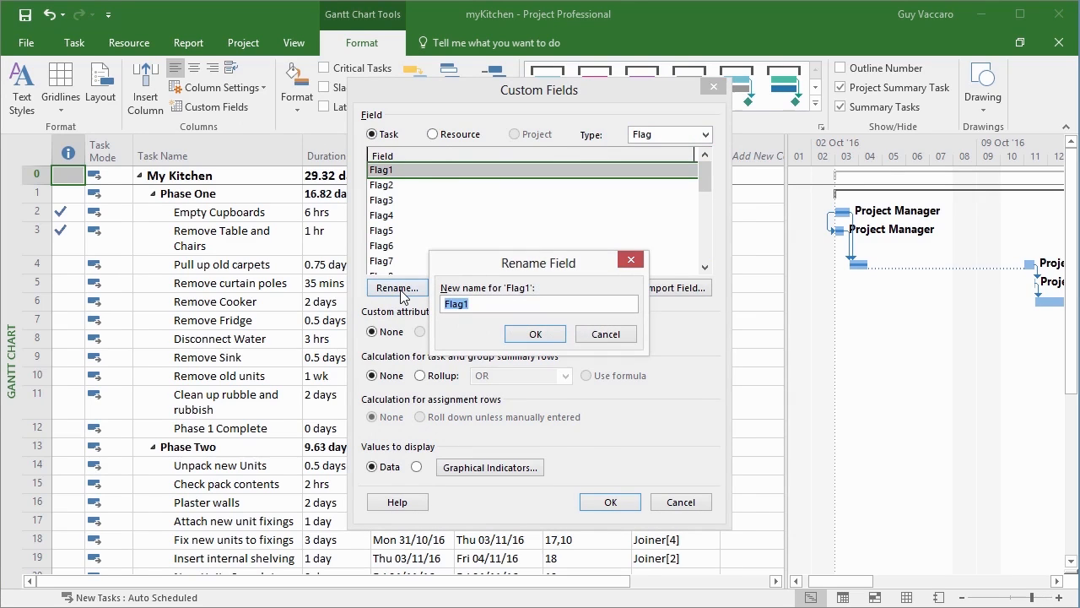
pyautogui.write('PM')
pyautogui.click(545, 338)
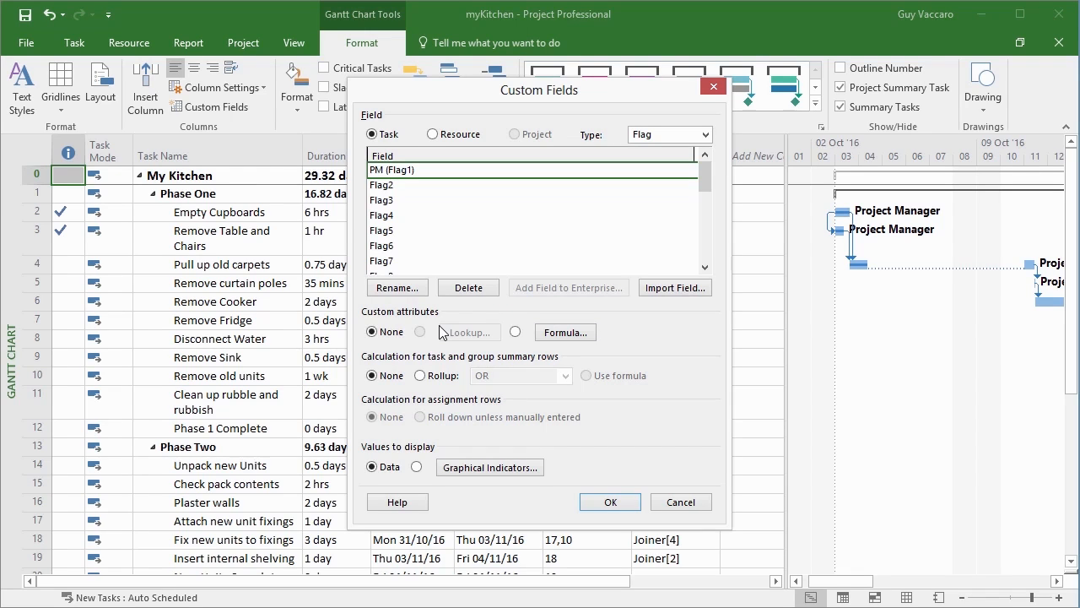
# Insert the general function IIf( expression, truepart, falsepart ) into the formula for the PM field
pyautogui.click(555, 334)
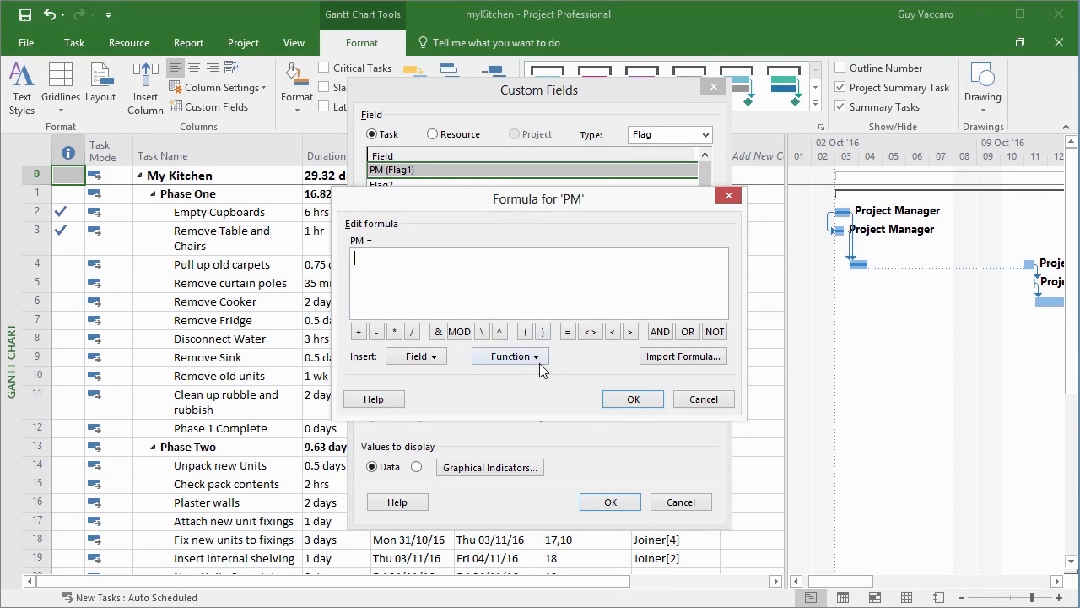
pyautogui.click(537, 358)
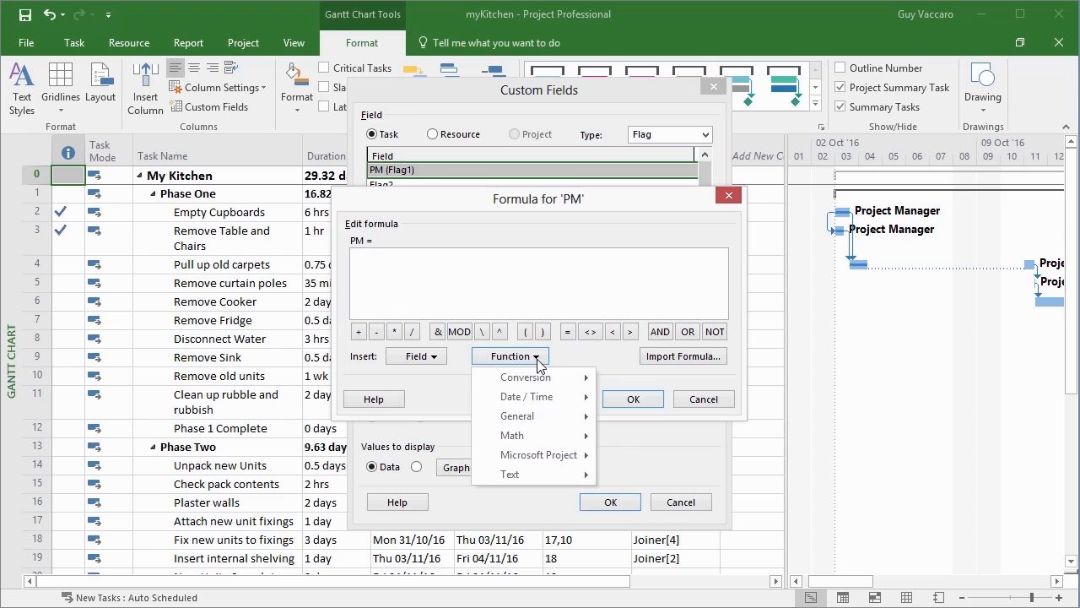
pyautogui.moveTo(543, 422)
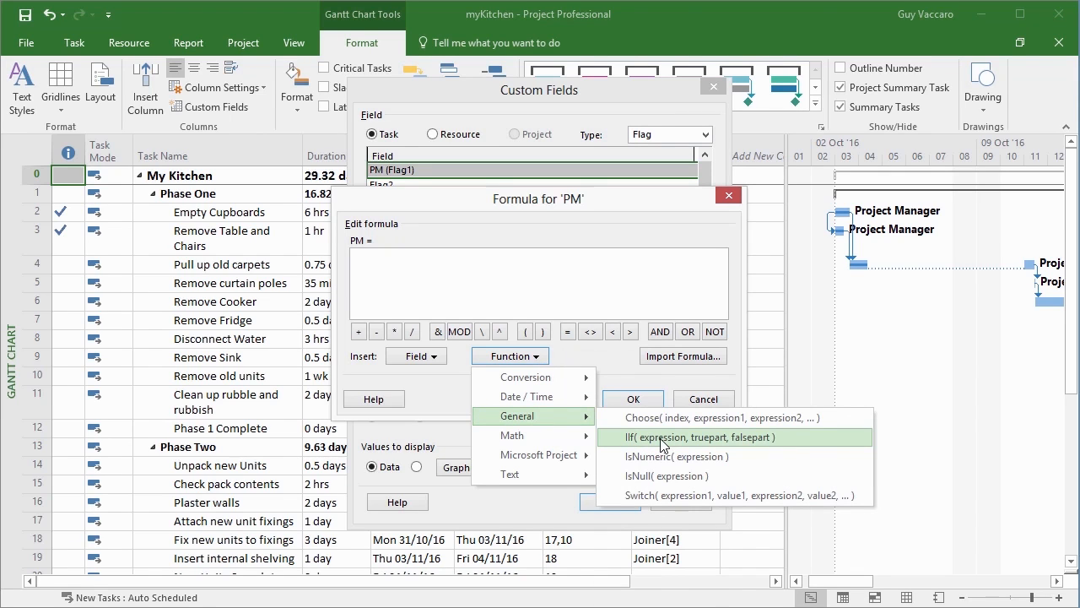
pyautogui.click(802, 445)
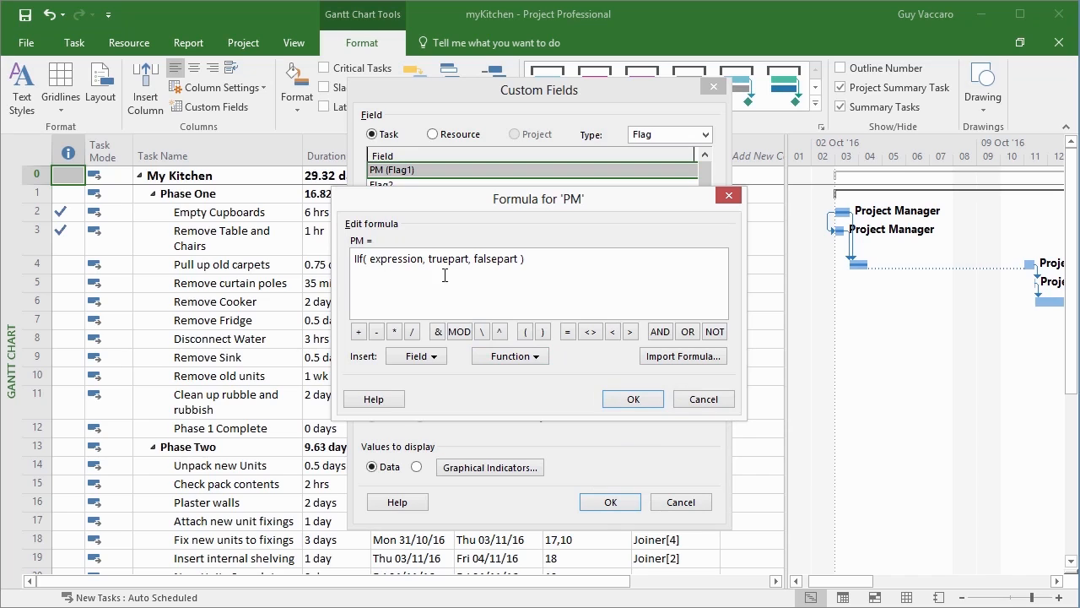
# Replace the IIf expression with the test [Resource Names] ="Project Manager", using the Resource Names text field
pyautogui.doubleClick(394, 259)
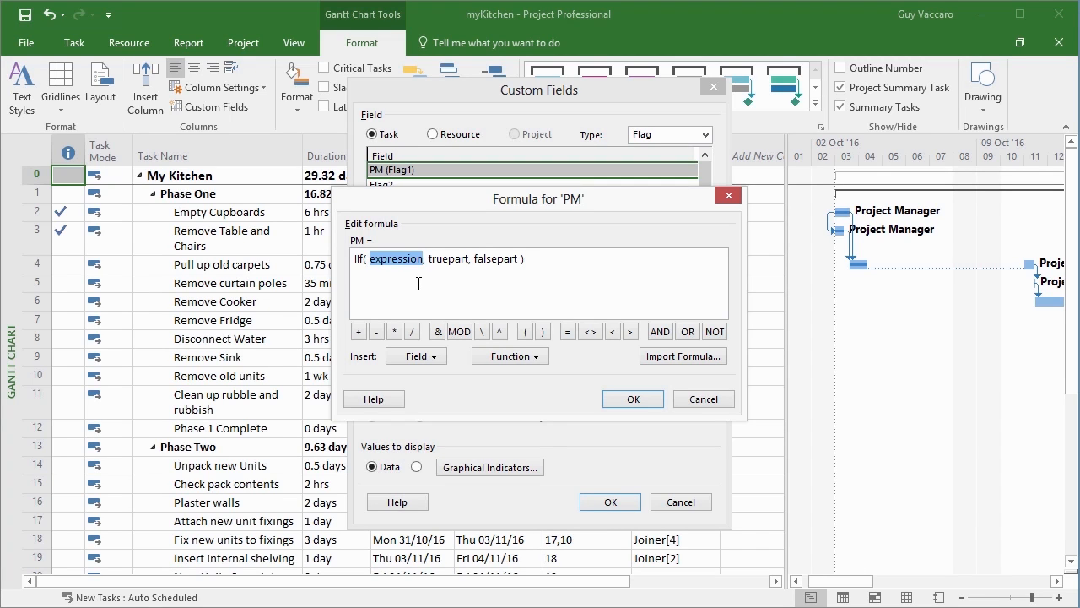
pyautogui.click(445, 360)
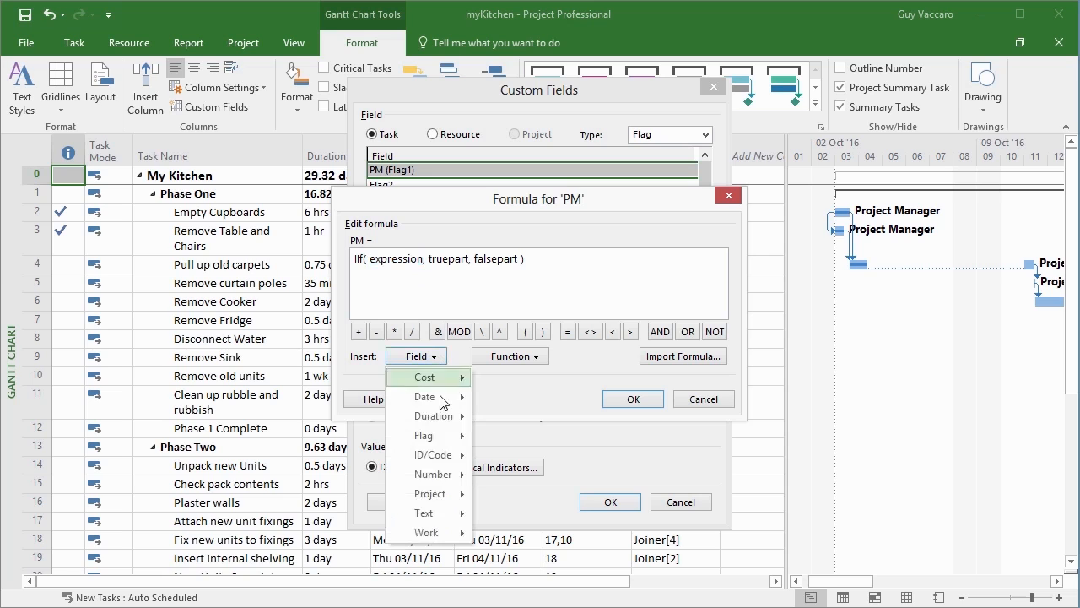
pyautogui.moveTo(438, 512)
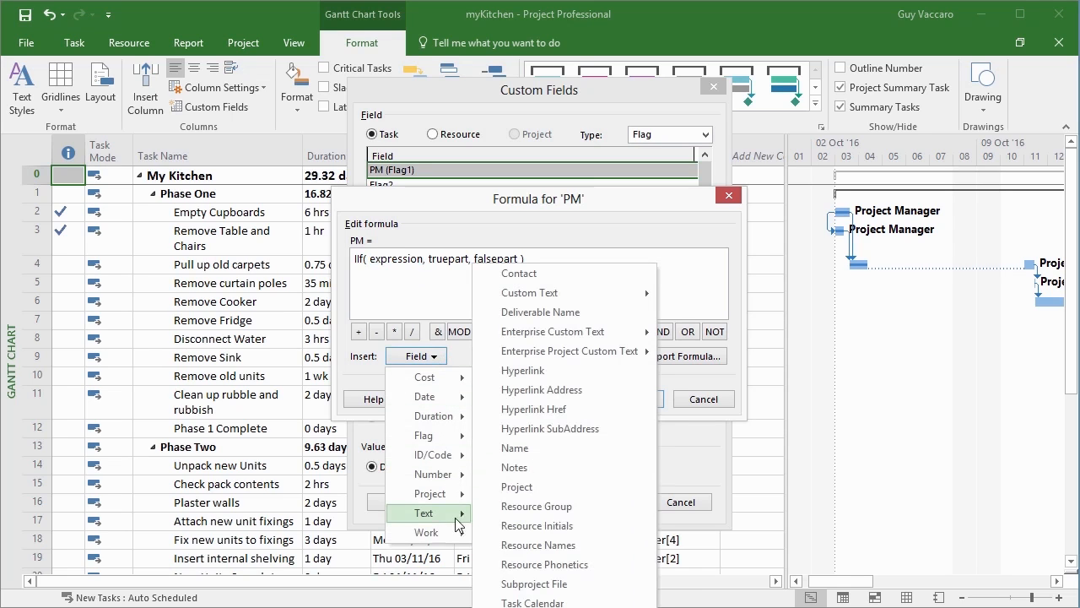
pyautogui.click(546, 545)
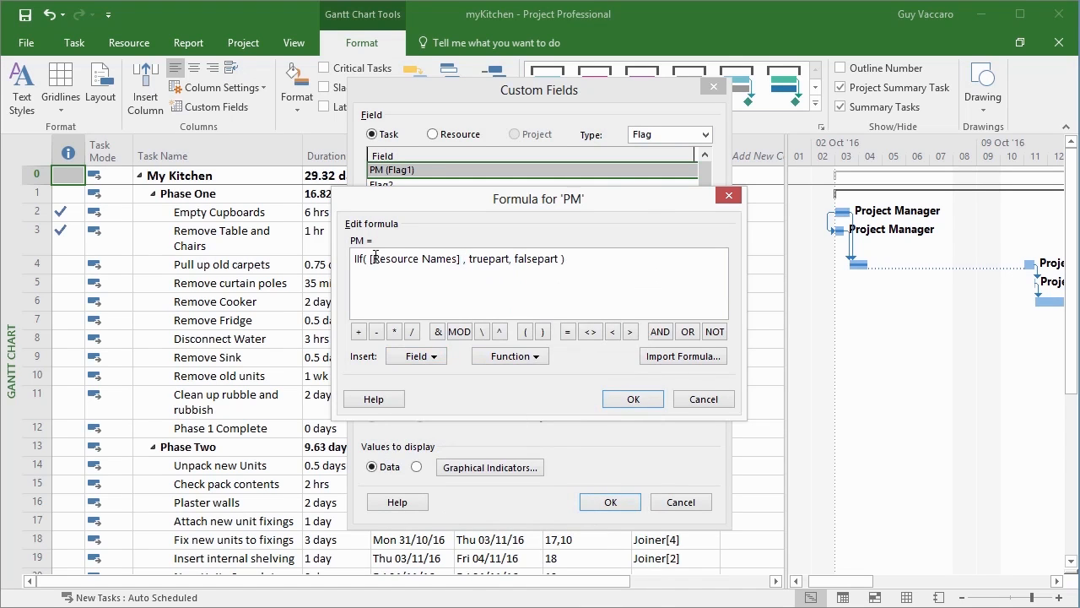
pyautogui.write('=')
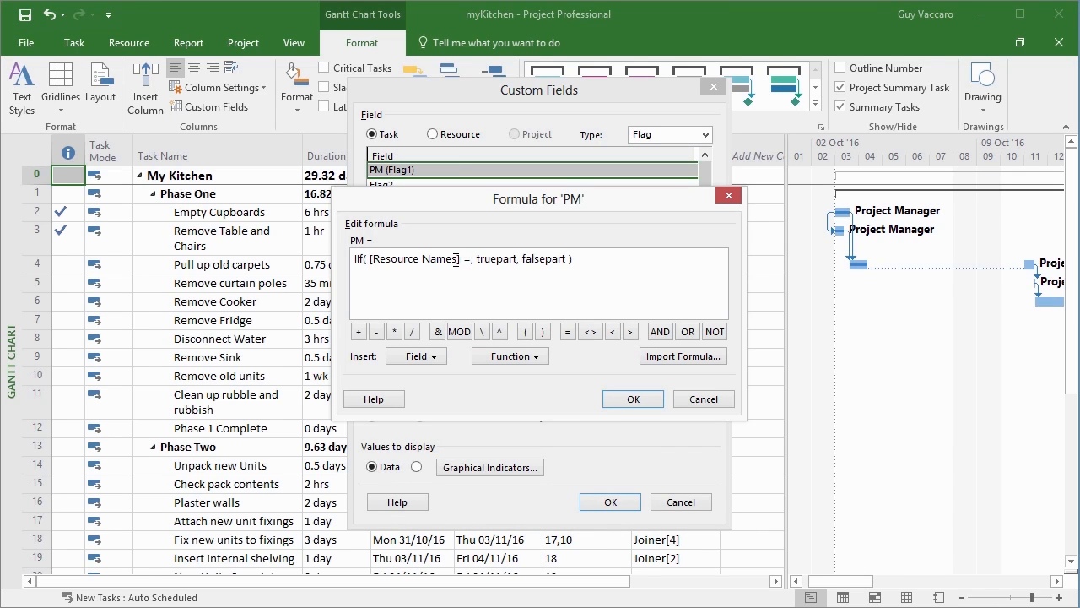
pyautogui.write('"Project ')
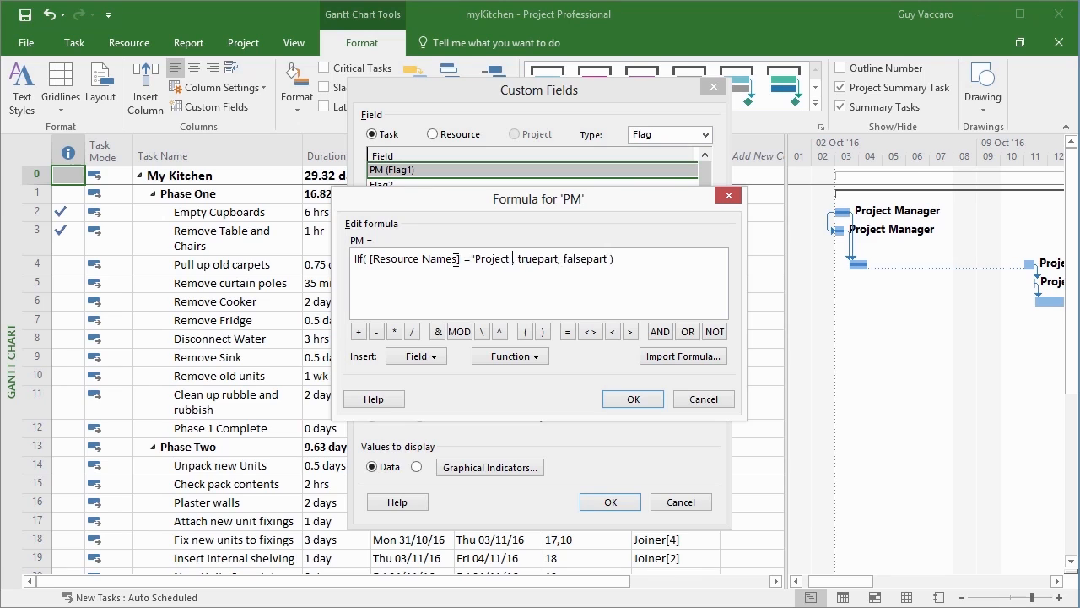
pyautogui.write('Manager"')
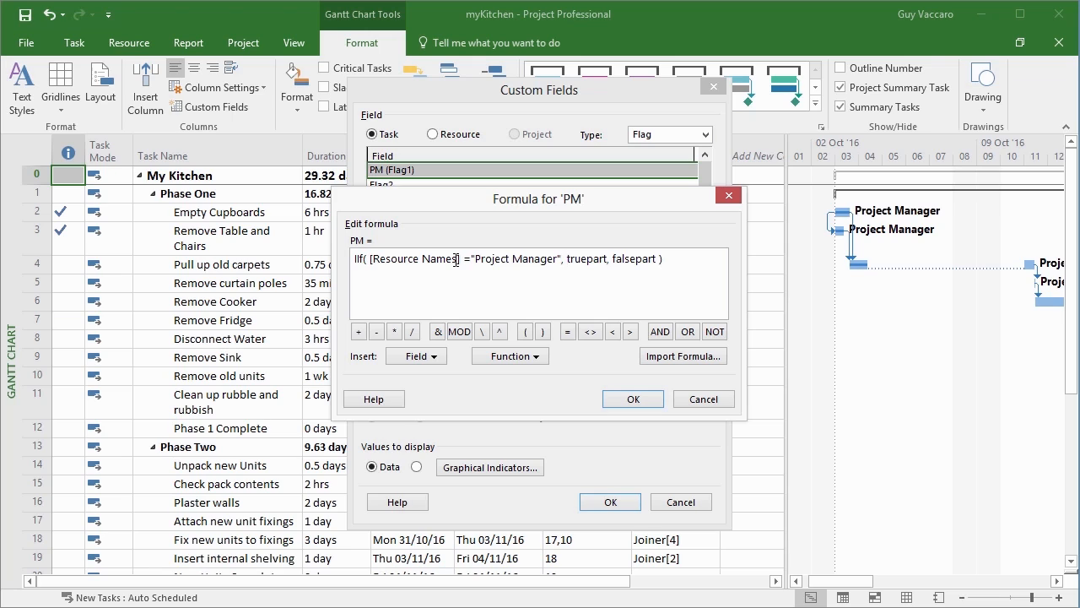
# Set the formula's true part to YES and false part to NO, and apply it to the PM field, replacing existing data
pyautogui.hotkey('shift', 'End')
pyautogui.hotkey('shift', 'Left')
pyautogui.hotkey('shift', 'Left')
pyautogui.hotkey('shift', 'Left')
pyautogui.hotkey('shift', 'Left')
pyautogui.hotkey('shift', 'Left')
pyautogui.hotkey('shift', 'Left')
pyautogui.hotkey('shift', 'Left')
pyautogui.hotkey('shift', 'Left')
pyautogui.hotkey('shift', 'Left')
pyautogui.hotkey('shift', 'Left')
pyautogui.hotkey('shift', 'Left')
pyautogui.hotkey('shift', 'Left')
pyautogui.hotkey('shift', 'Left')
pyautogui.write('YES')
pyautogui.hotkey('shift', 'Right')
pyautogui.hotkey('shift', 'Right')
pyautogui.hotkey('shift', 'Right')
pyautogui.hotkey('shift', 'Right')
pyautogui.hotkey('shift', 'Right')
pyautogui.hotkey('shift', 'Right')
pyautogui.hotkey('shift', 'Right')
pyautogui.hotkey('shift', 'Right')
pyautogui.hotkey('shift', 'Right')
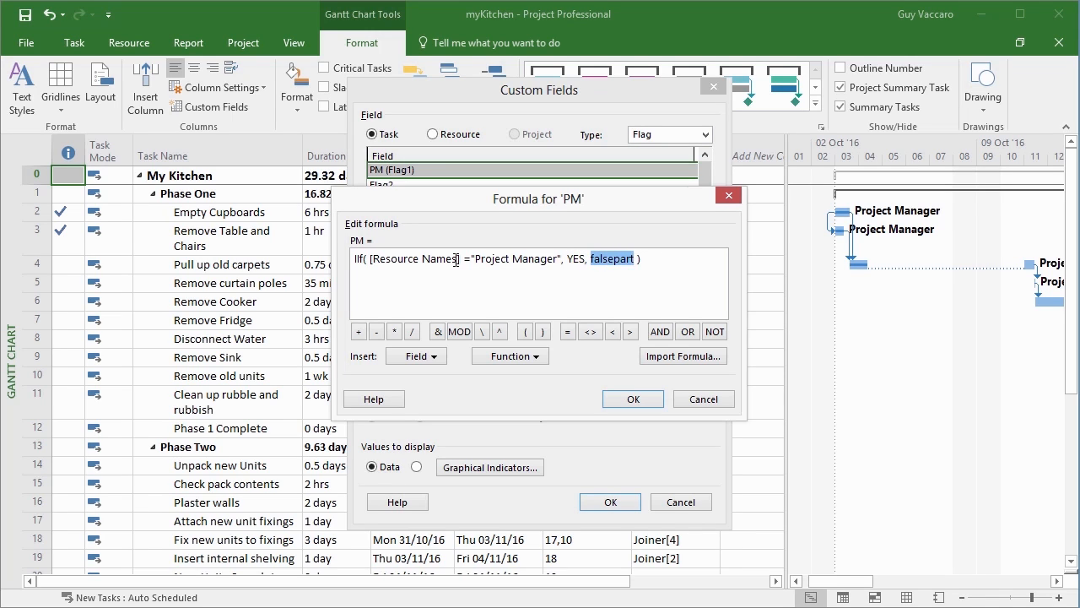
pyautogui.write('NO')
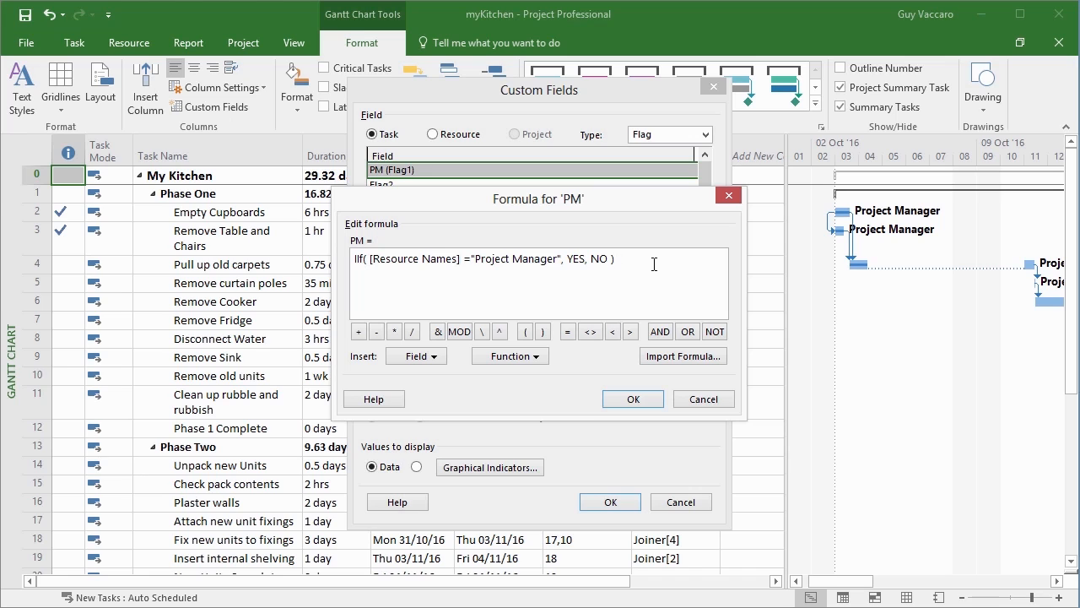
pyautogui.click(632, 399)
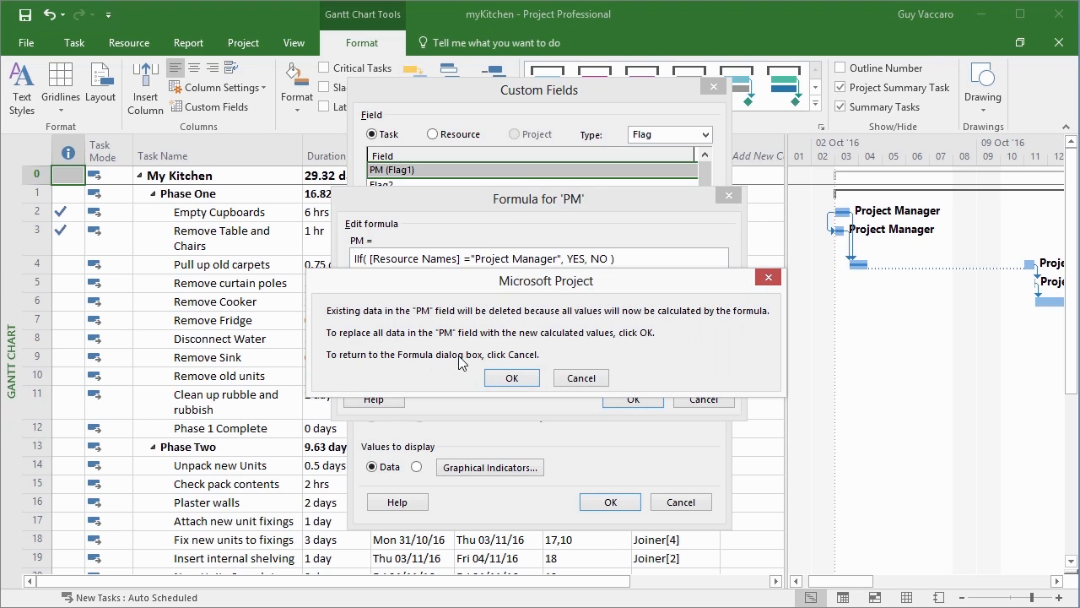
pyautogui.click(512, 377)
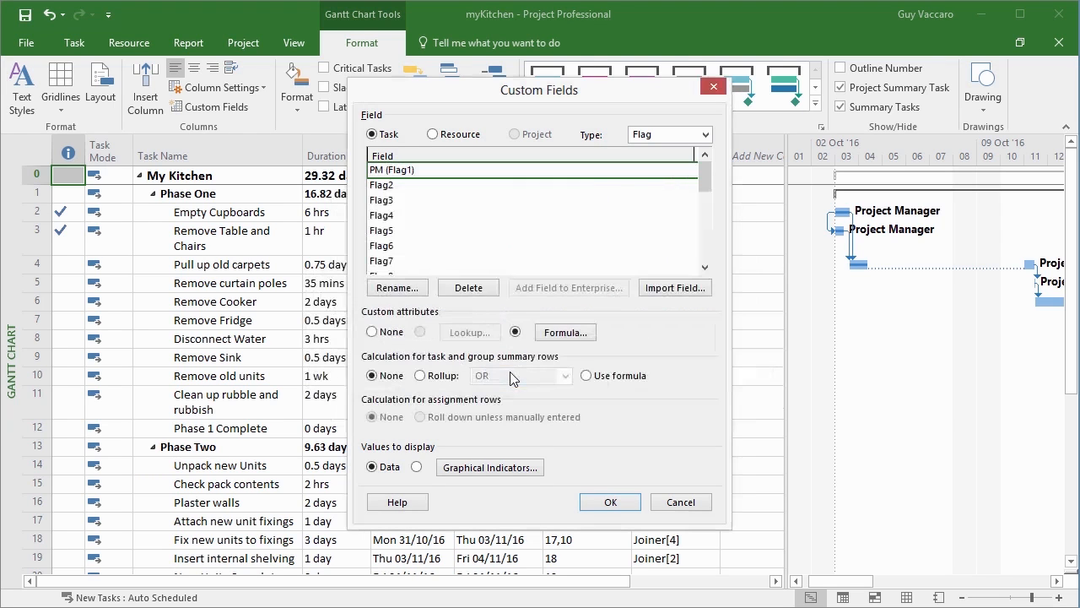
pyautogui.click(622, 505)
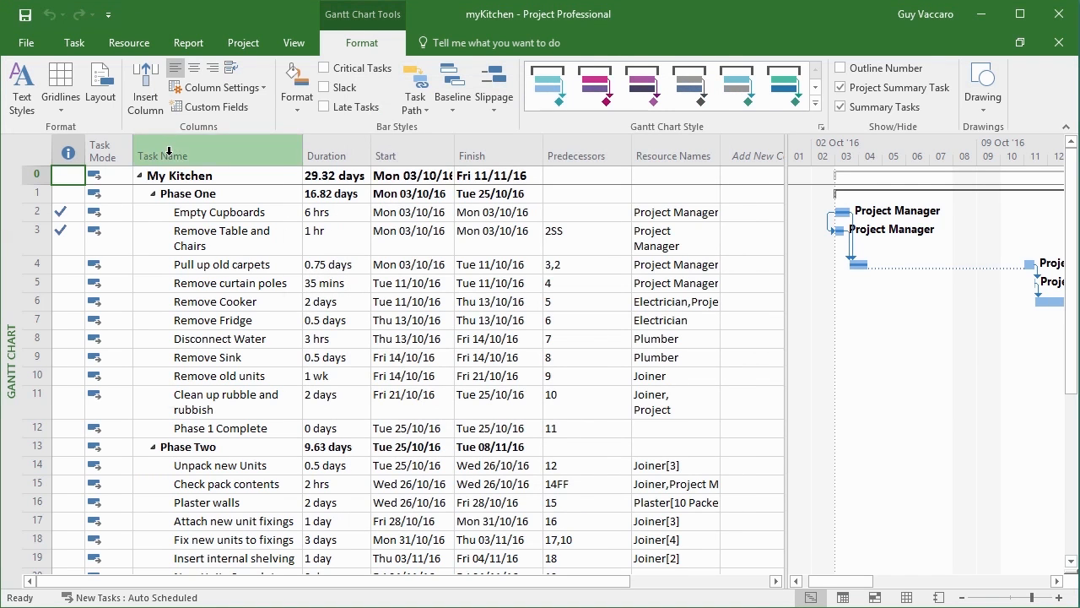
# Insert the PM column before Task Name in the task table and narrow it
pyautogui.rightClick(169, 152)
pyautogui.click(202, 273)
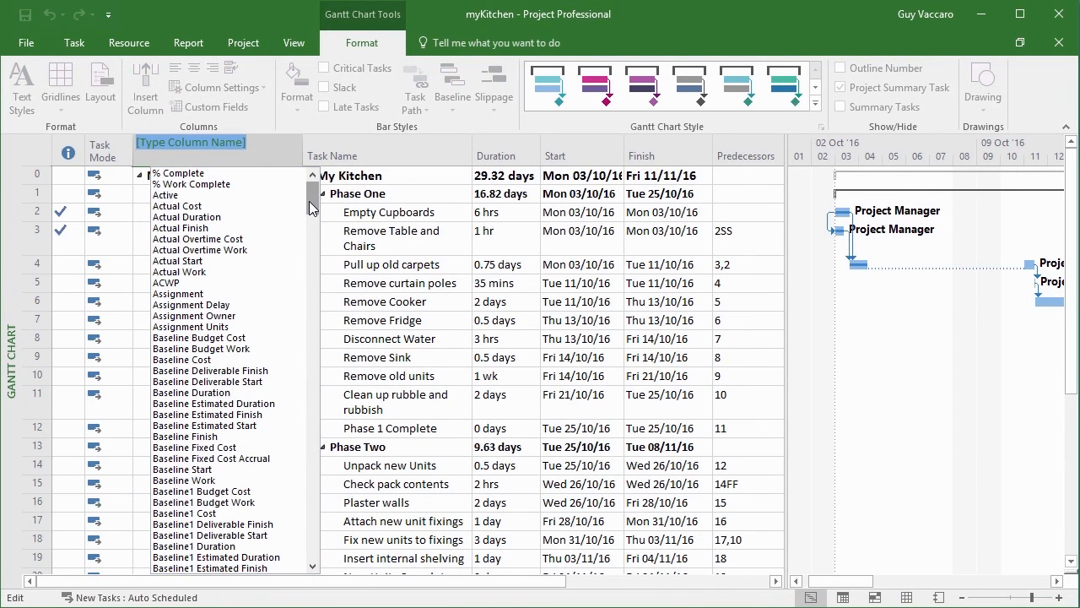
pyautogui.moveTo(310, 208); pyautogui.dragTo(300, 392)
pyautogui.click(184, 348)
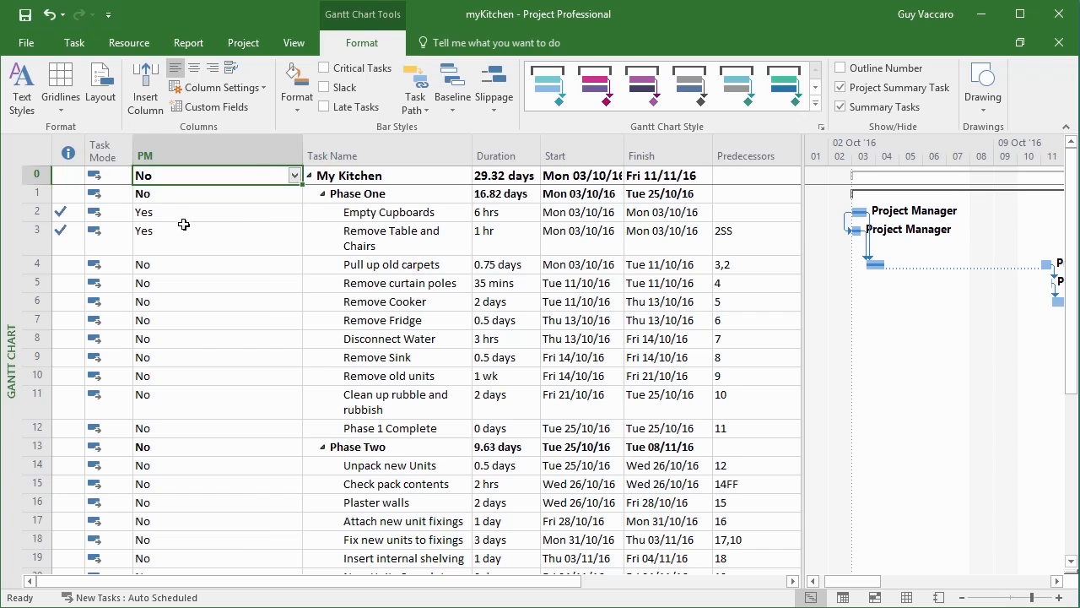
pyautogui.moveTo(297, 162); pyautogui.dragTo(197, 155)
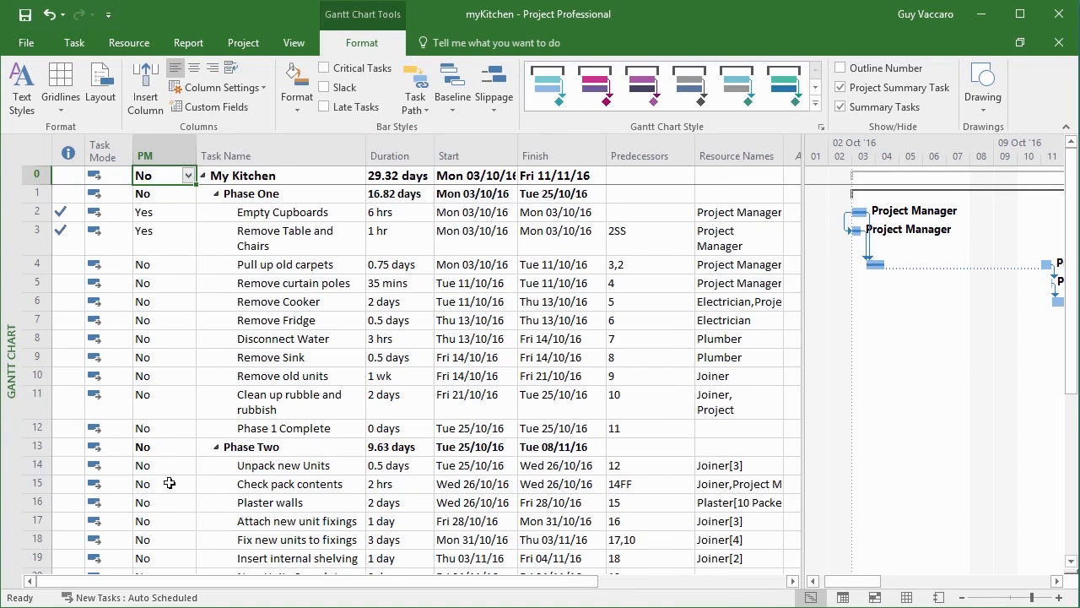
# Check the resources assigned to Pull up old carpets in the Gantt chart against its PM value
pyautogui.click(173, 267)
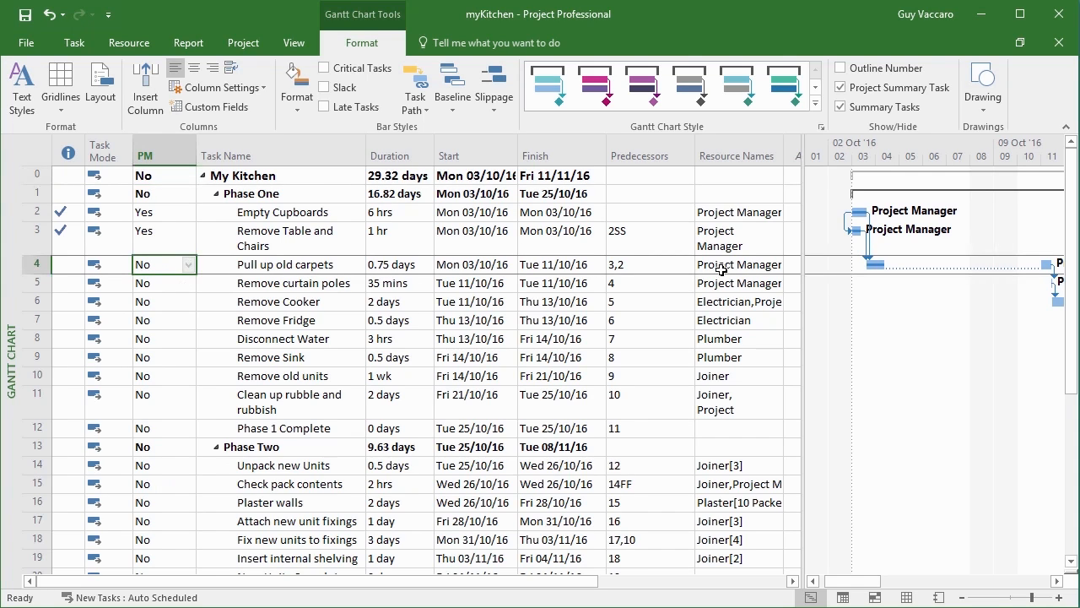
pyautogui.click(1056, 581)
pyautogui.click(1056, 581)
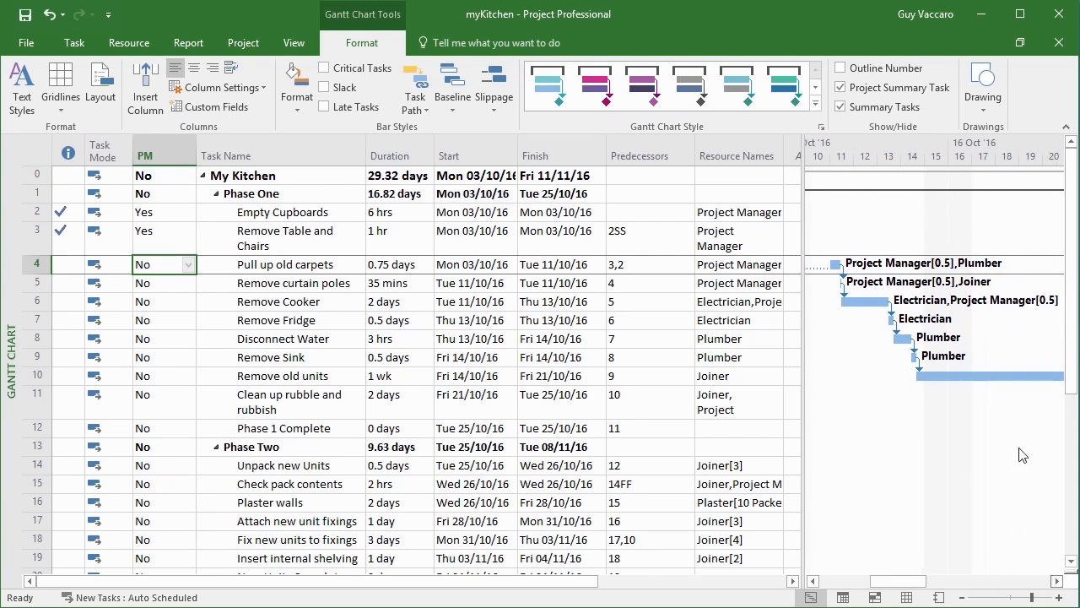
# Change the PM flag formula's test to [Resource Names] like "*Project Manager*" and apply it to the field
pyautogui.click(157, 284)
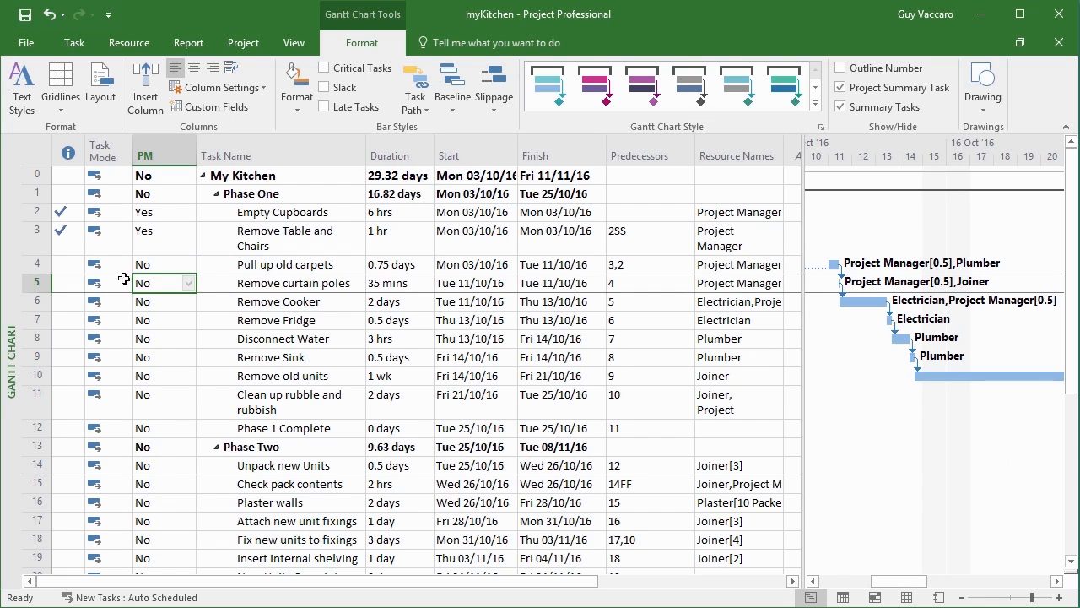
pyautogui.click(142, 300)
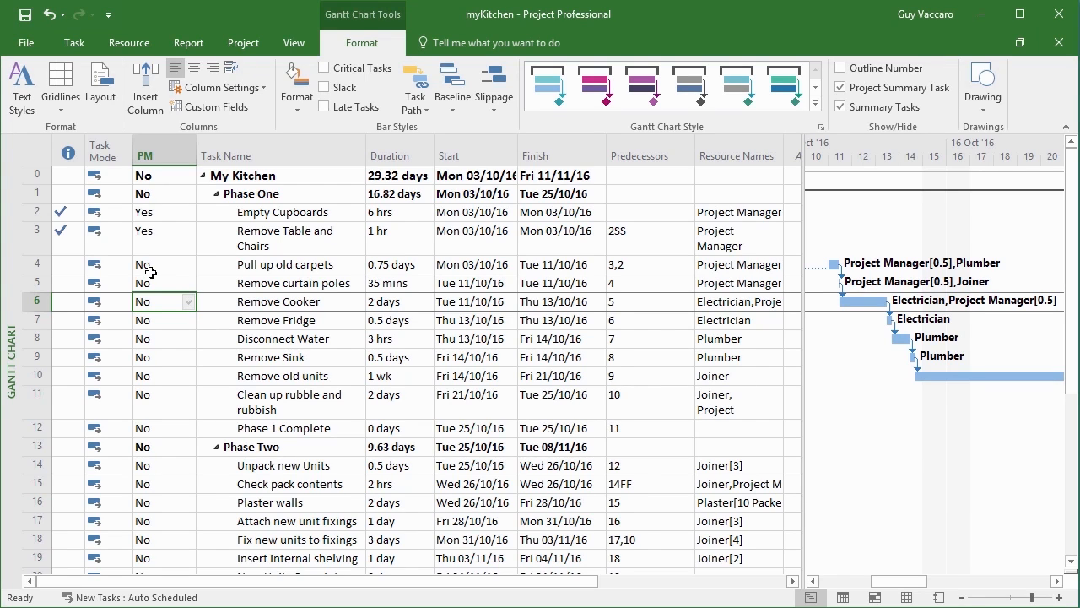
pyautogui.click(229, 107)
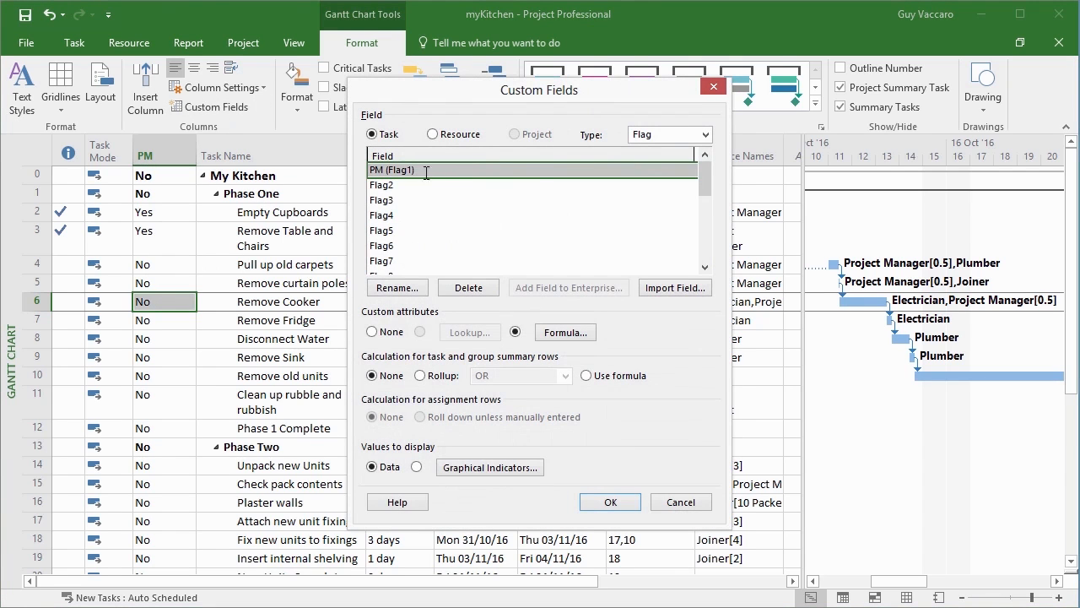
pyautogui.click(573, 334)
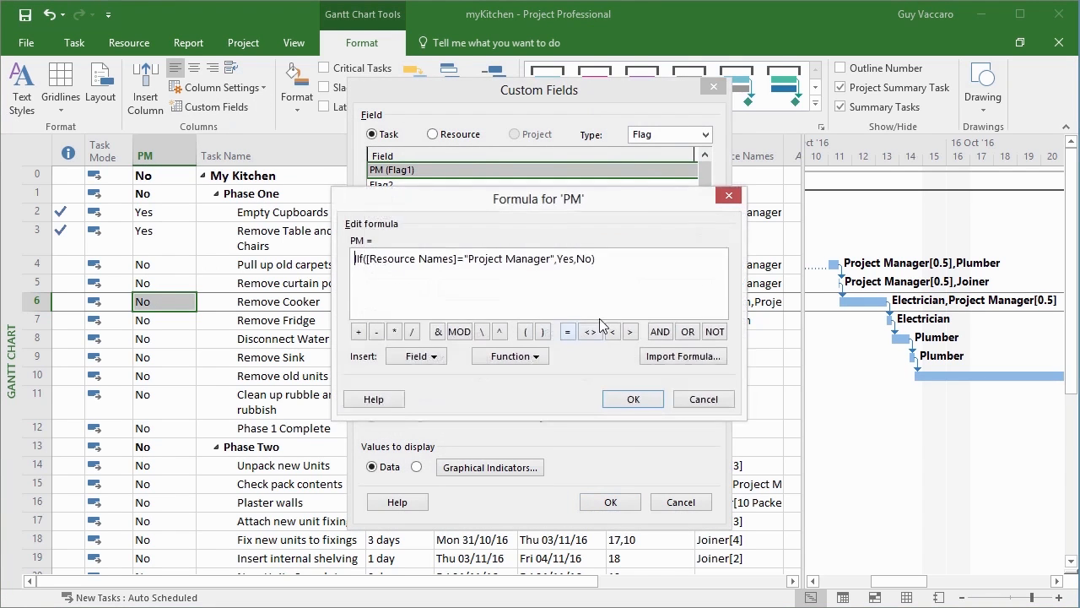
pyautogui.click(463, 259)
pyautogui.press('BackSpace')
pyautogui.write('like')
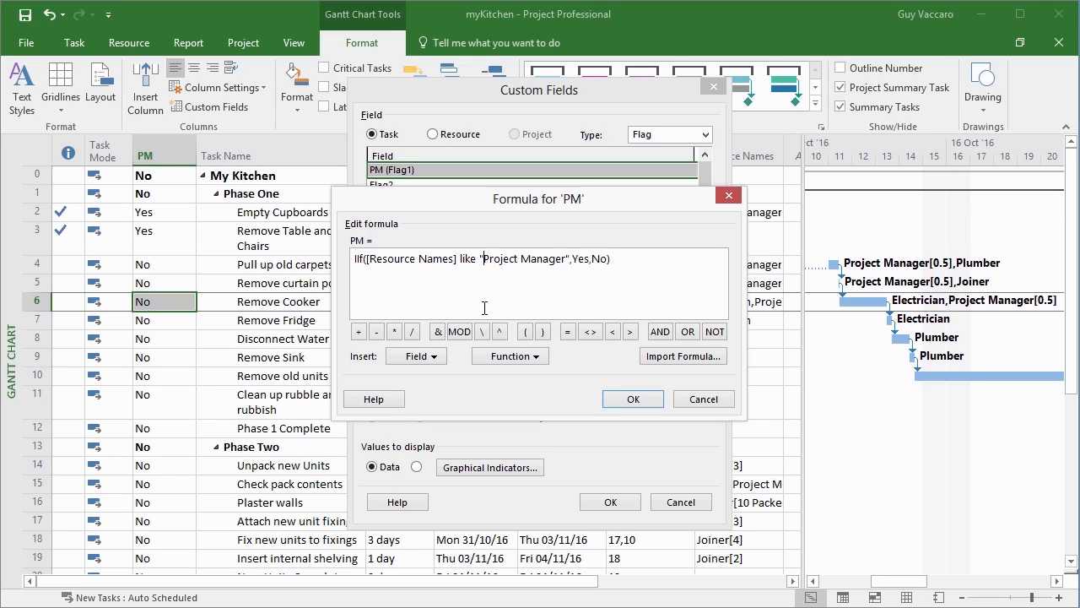
pyautogui.write('*')
pyautogui.write('*')
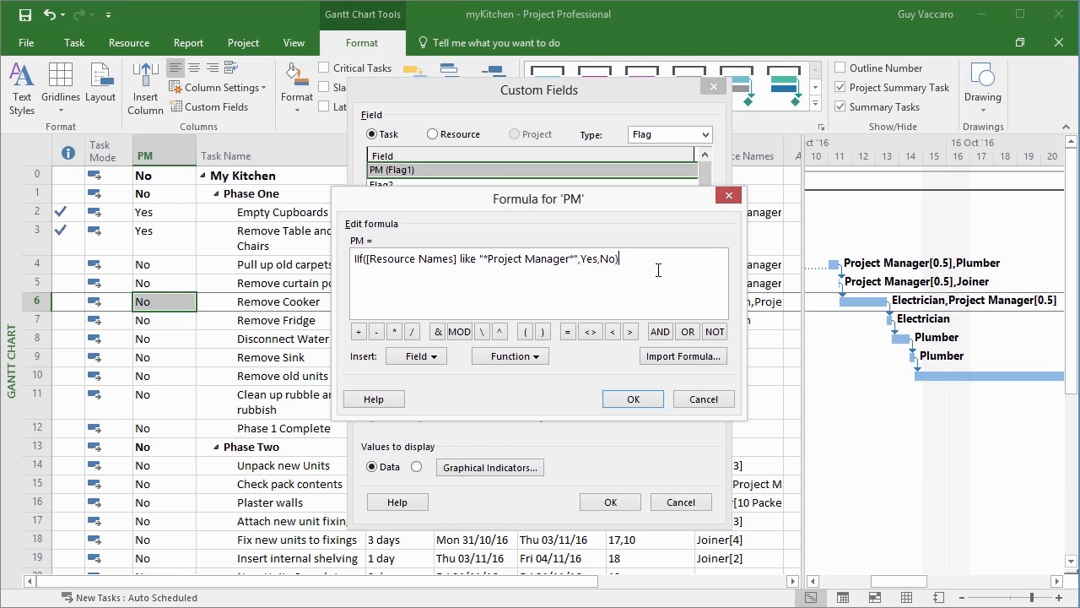
pyautogui.click(633, 399)
pyautogui.click(607, 502)
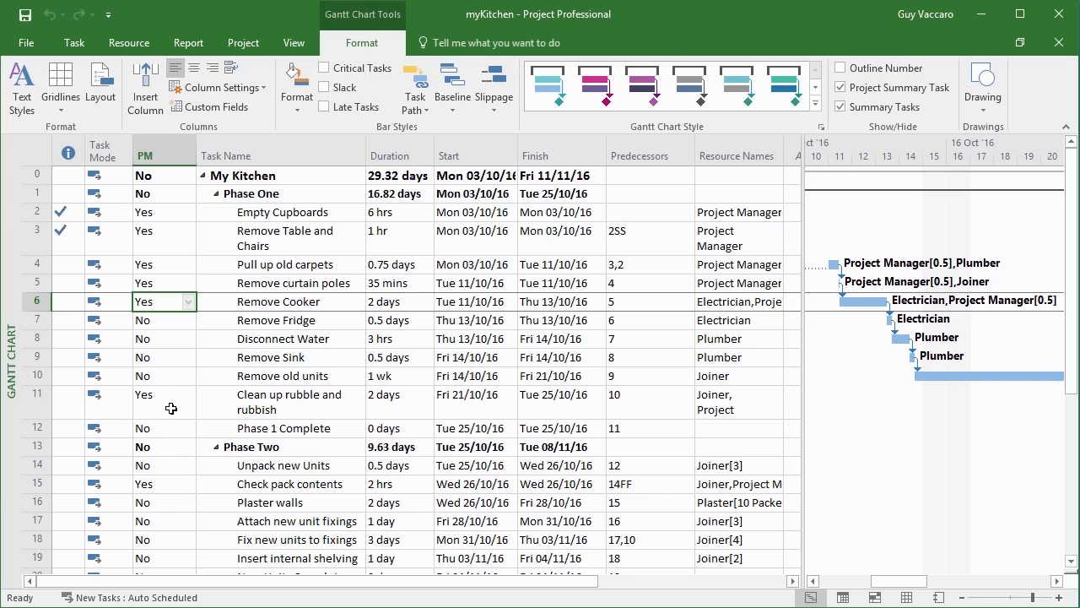
# Review the PM values through the whole task list and narrow the PM column to fit its values
pyautogui.scroll(-1, 1072, 363)
pyautogui.scroll(-5, 1072, 363)
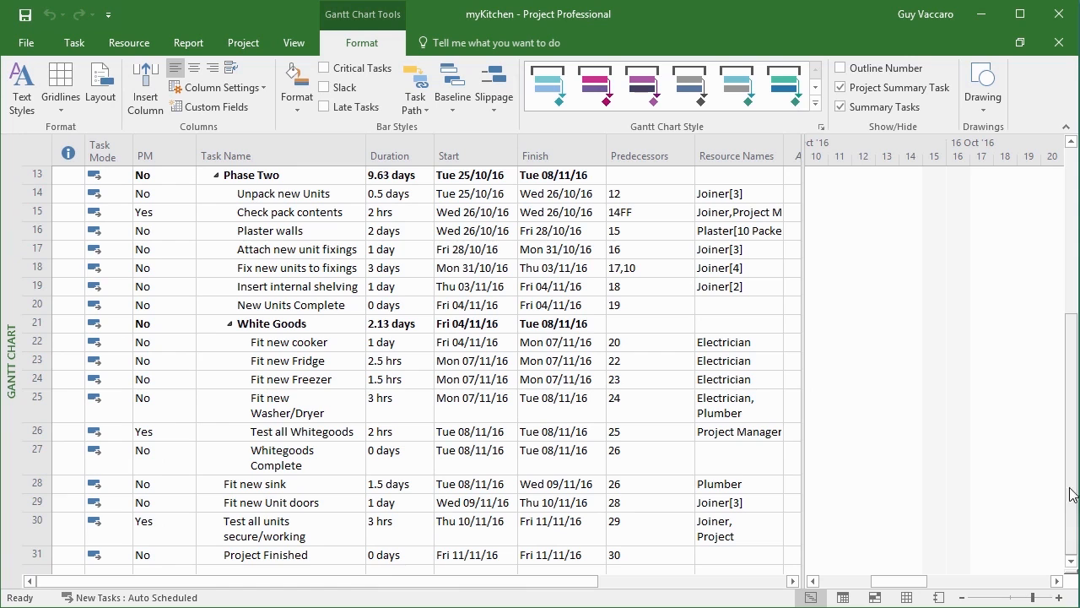
pyautogui.moveTo(1071, 503); pyautogui.dragTo(1070, 338)
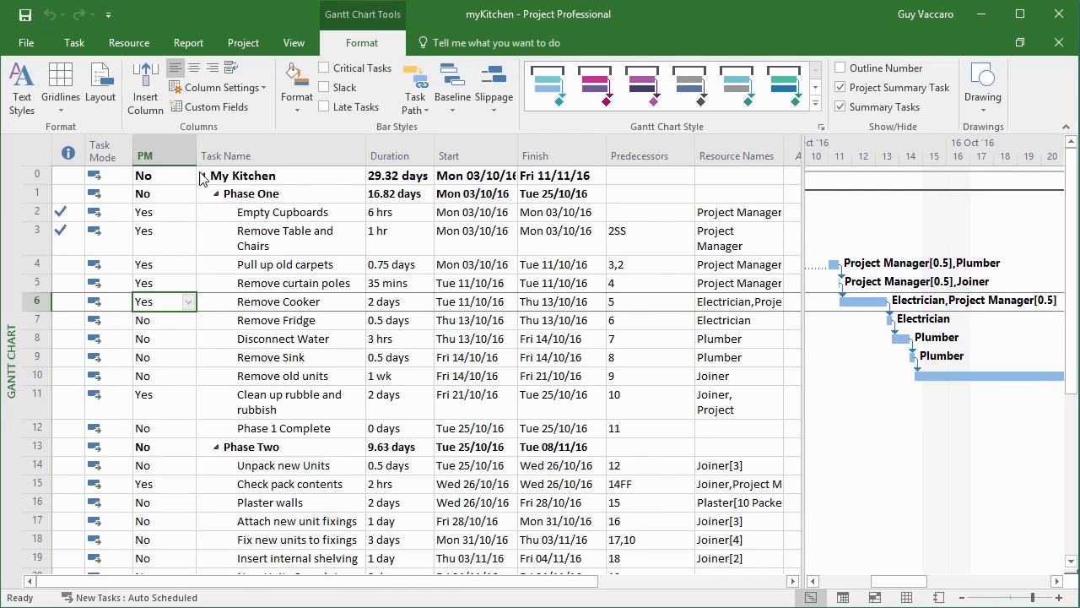
pyautogui.moveTo(196, 156); pyautogui.dragTo(166, 156)
# Insert a new bar style named PM above Task in the Gantt chart's bar styles
pyautogui.moveTo(901, 581); pyautogui.dragTo(867, 583)
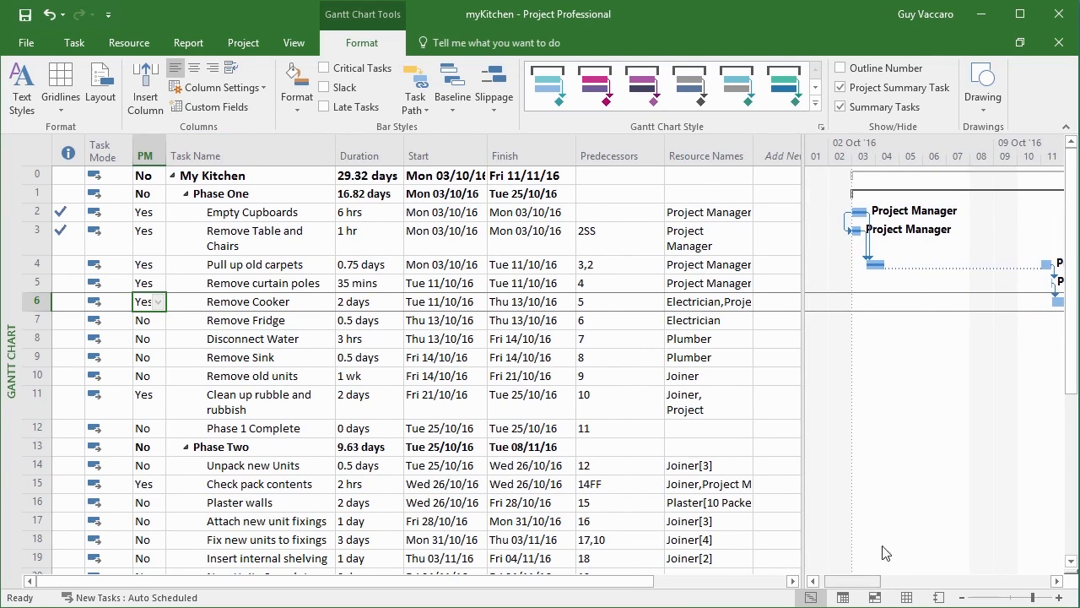
pyautogui.rightClick(880, 342)
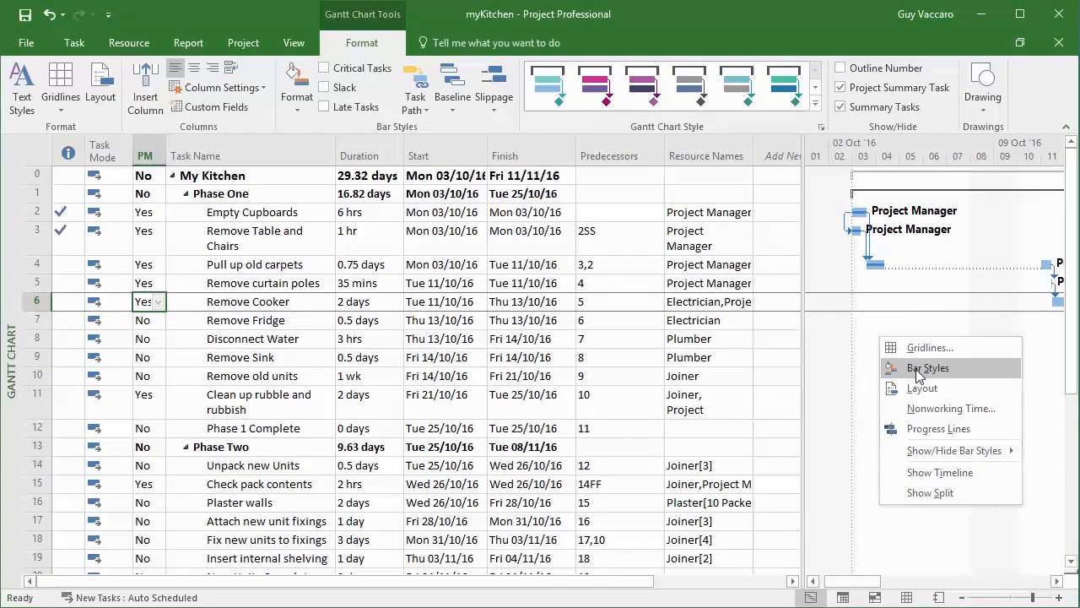
pyautogui.click(926, 368)
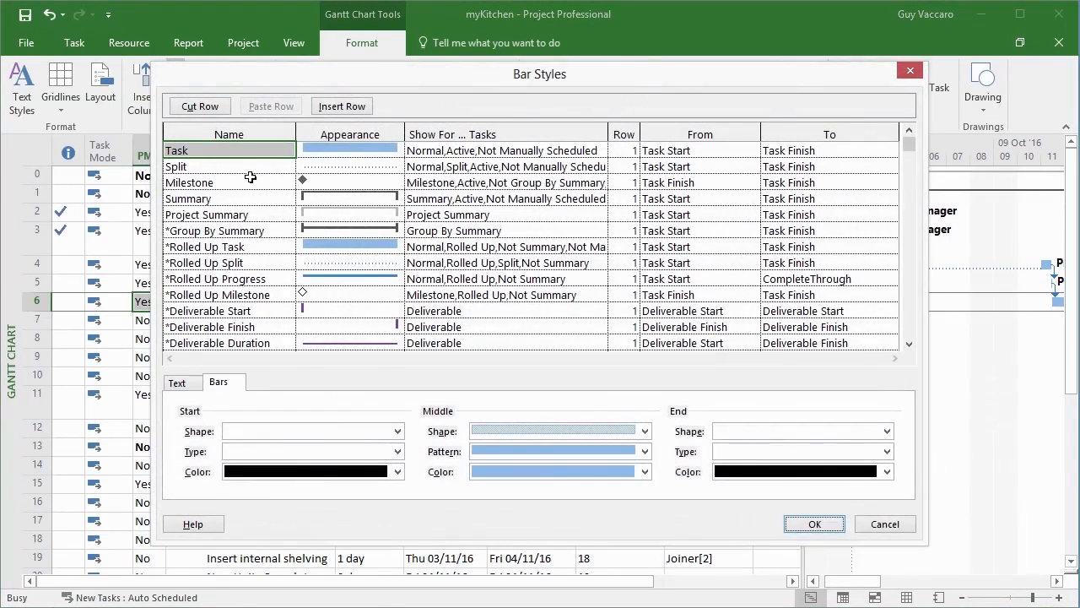
pyautogui.click(342, 107)
pyautogui.write('PM')
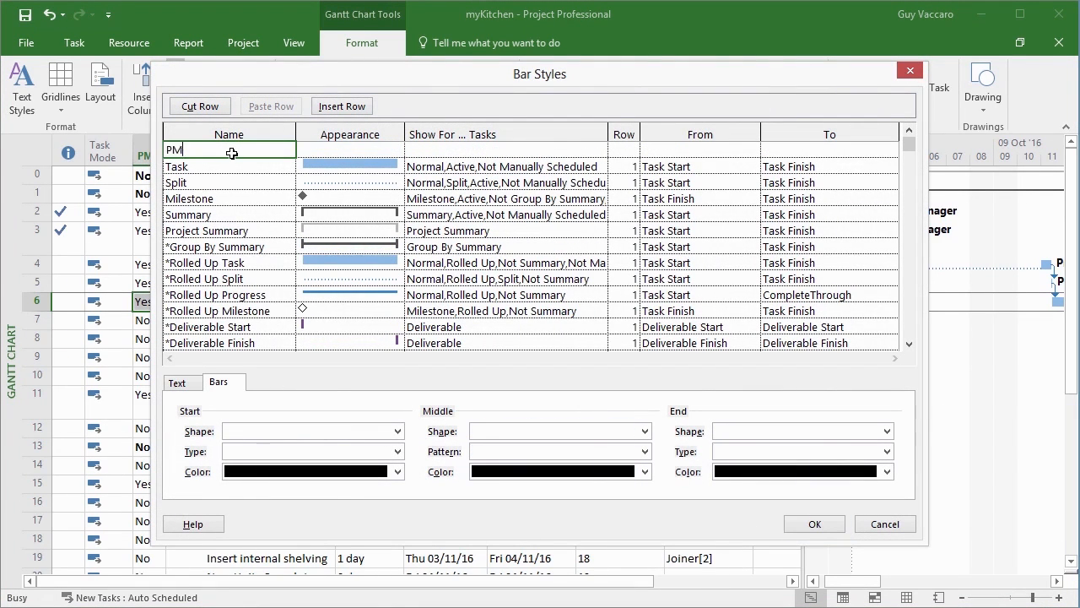
pyautogui.press('Return')
# Set the middle of the PM bar to standard purple with a solid pattern
pyautogui.click(643, 473)
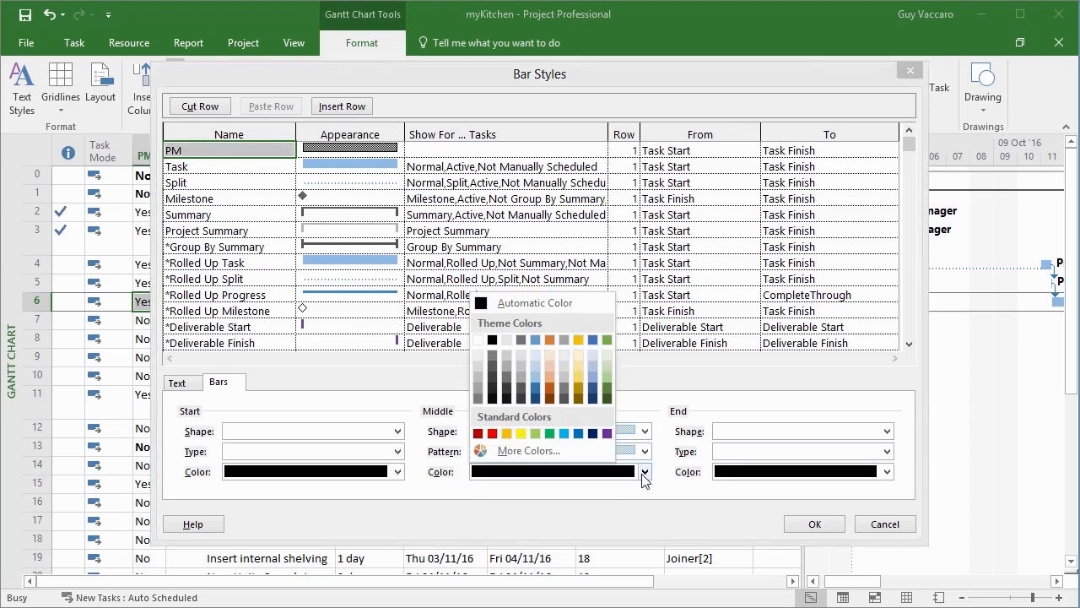
pyautogui.click(607, 433)
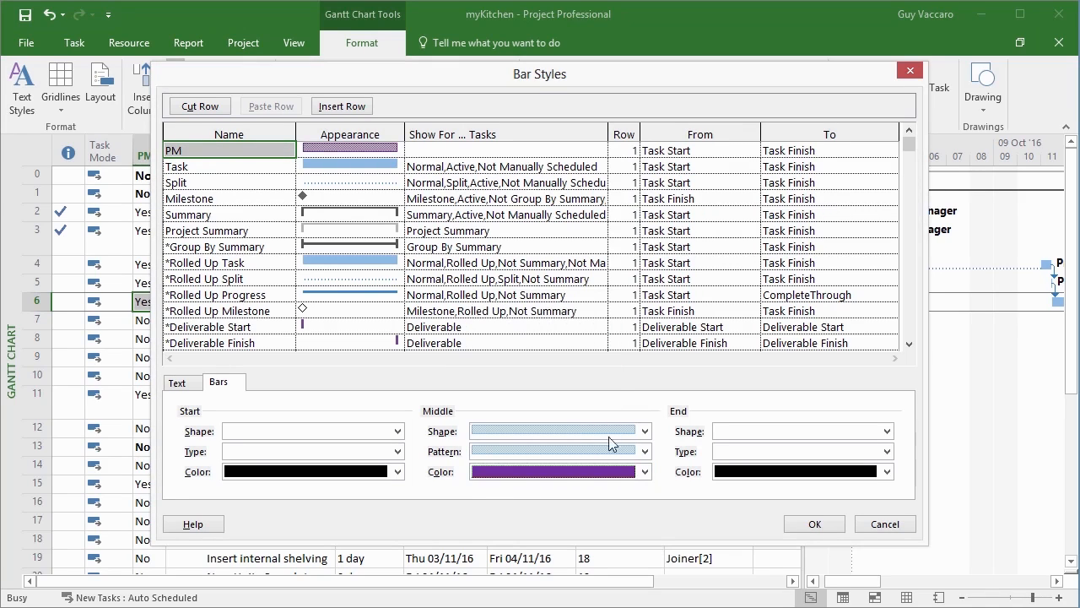
pyautogui.click(643, 454)
pyautogui.click(623, 485)
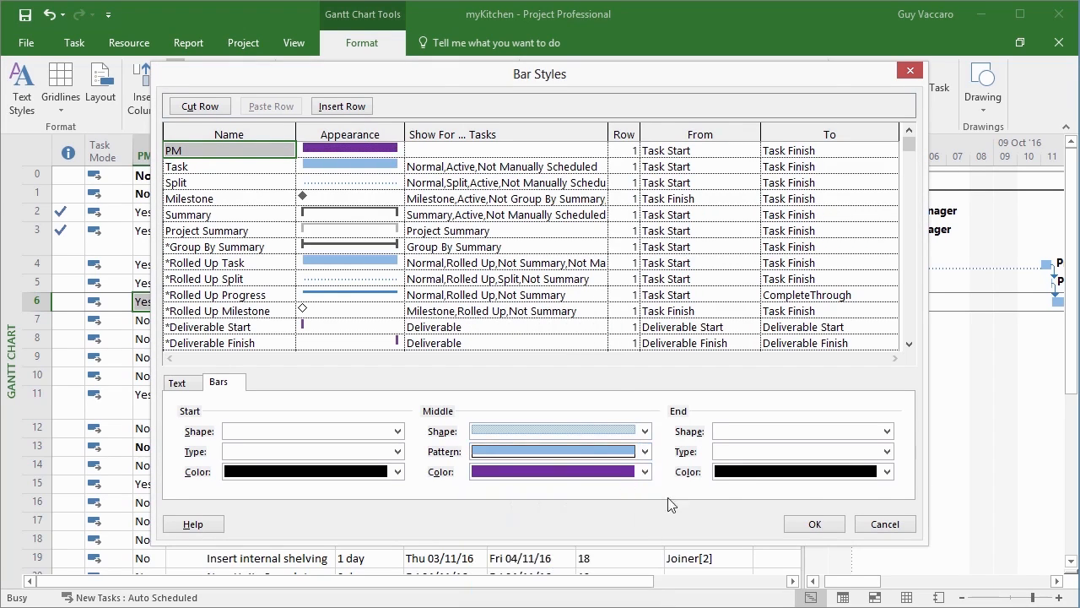
# Add gradient shapes to the start and end of the PM bar and colour both purple
pyautogui.click(887, 434)
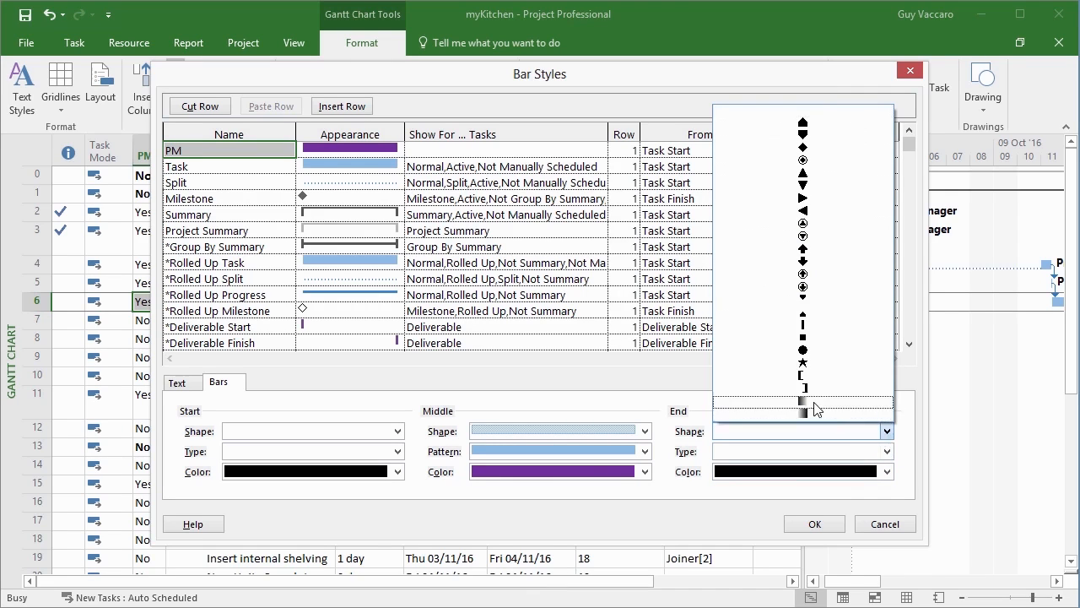
pyautogui.click(815, 411)
pyautogui.click(397, 432)
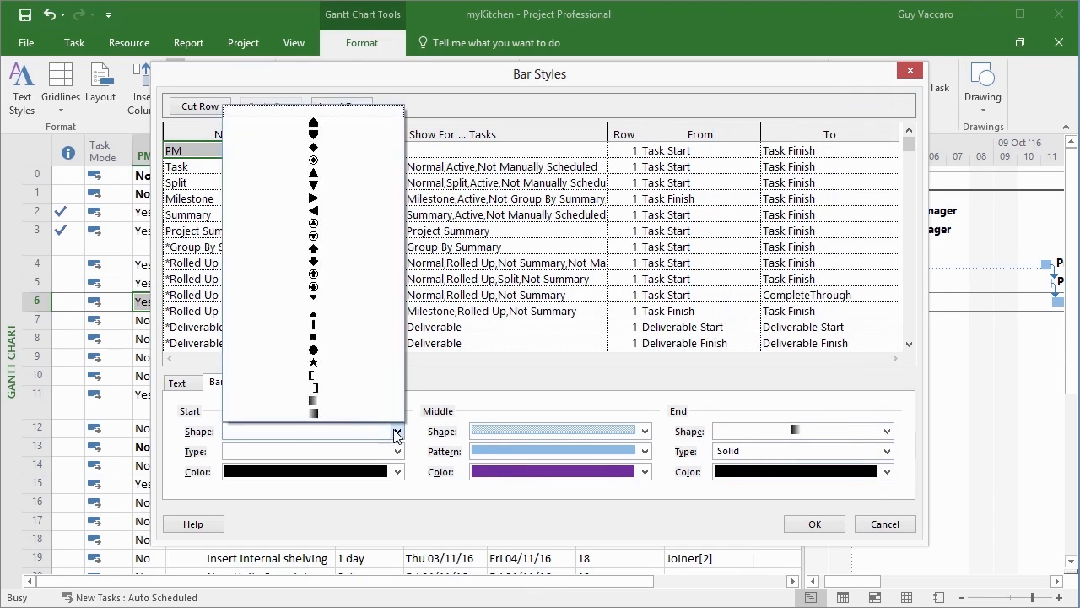
pyautogui.click(349, 417)
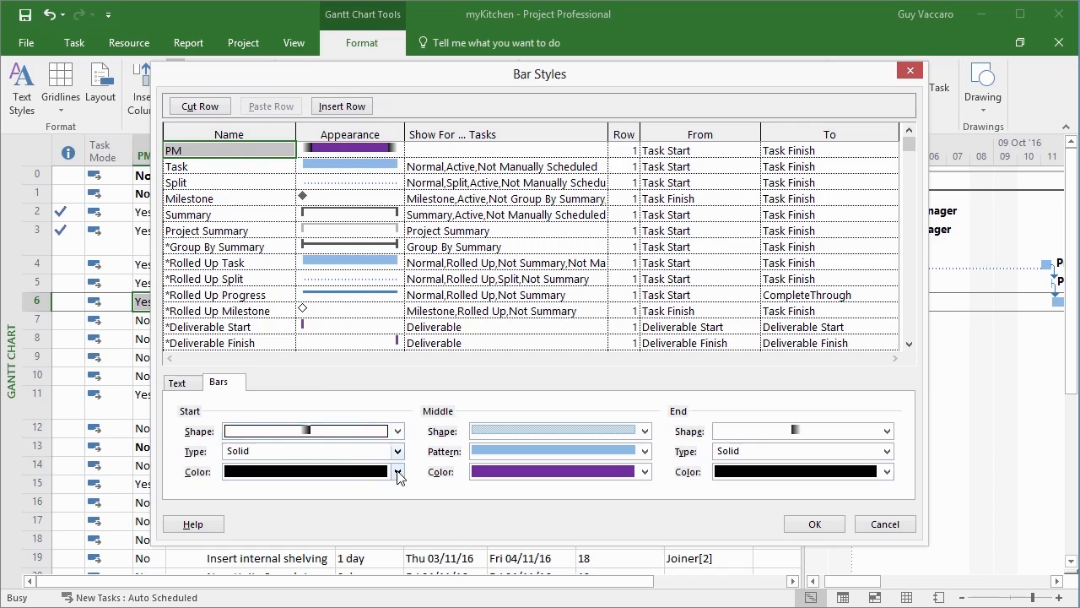
pyautogui.click(398, 471)
pyautogui.click(359, 433)
pyautogui.click(847, 478)
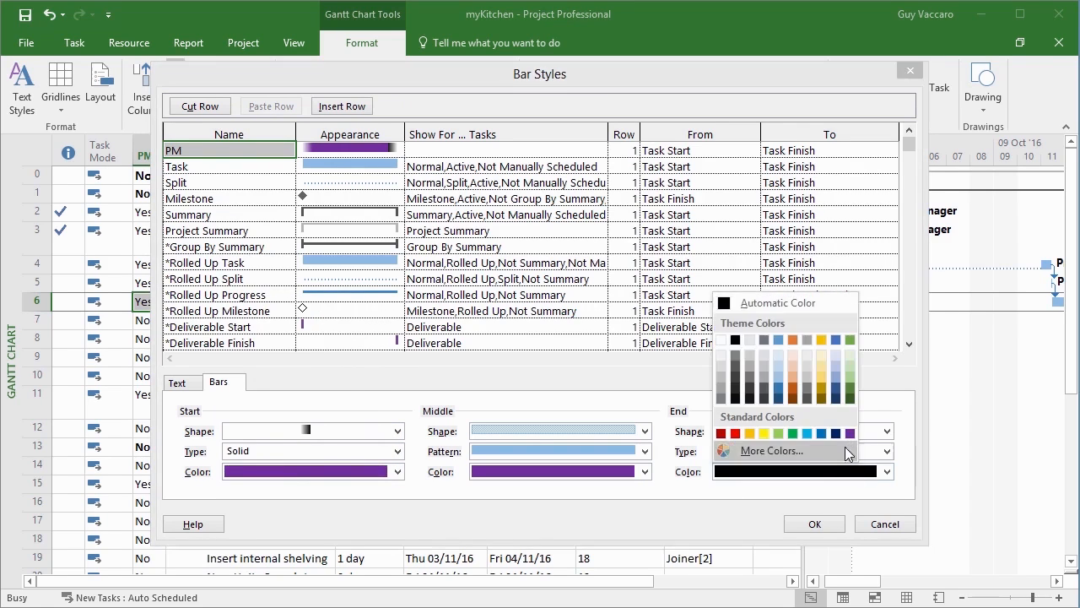
pyautogui.click(847, 434)
# Show the PM bar style for Flag1 tasks, apply it, and check the Project Manager bars in the Gantt chart
pyautogui.click(498, 150)
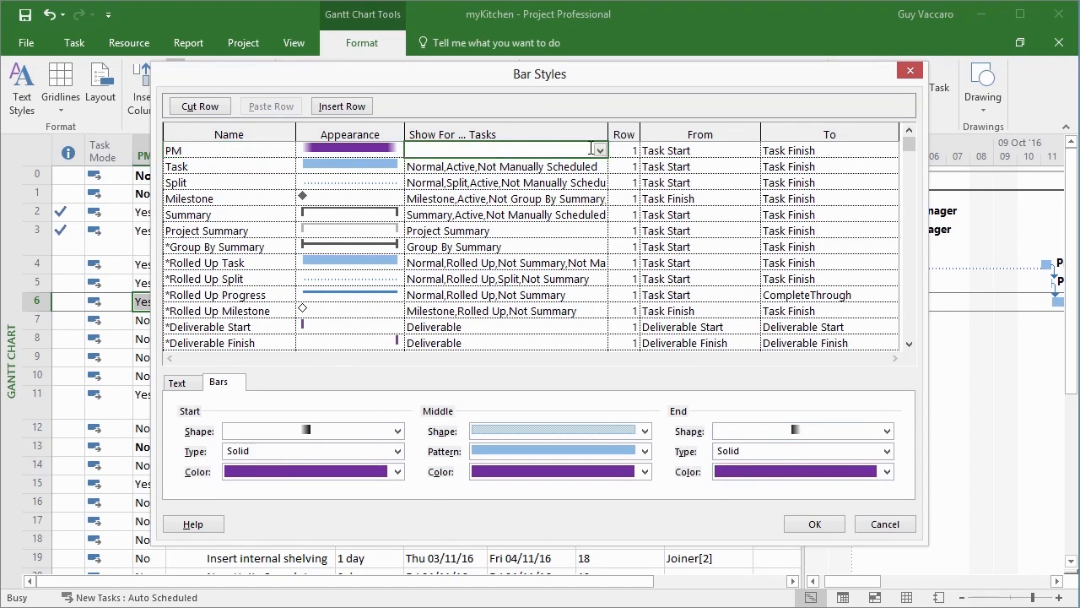
pyautogui.click(600, 150)
pyautogui.scroll(-8, 601, 376)
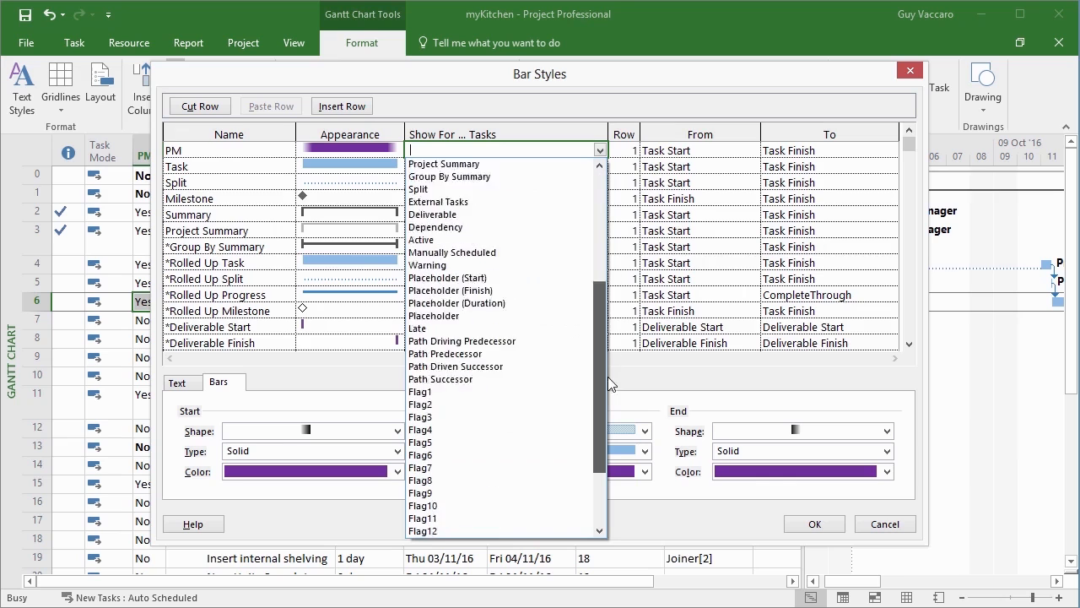
pyautogui.click(454, 330)
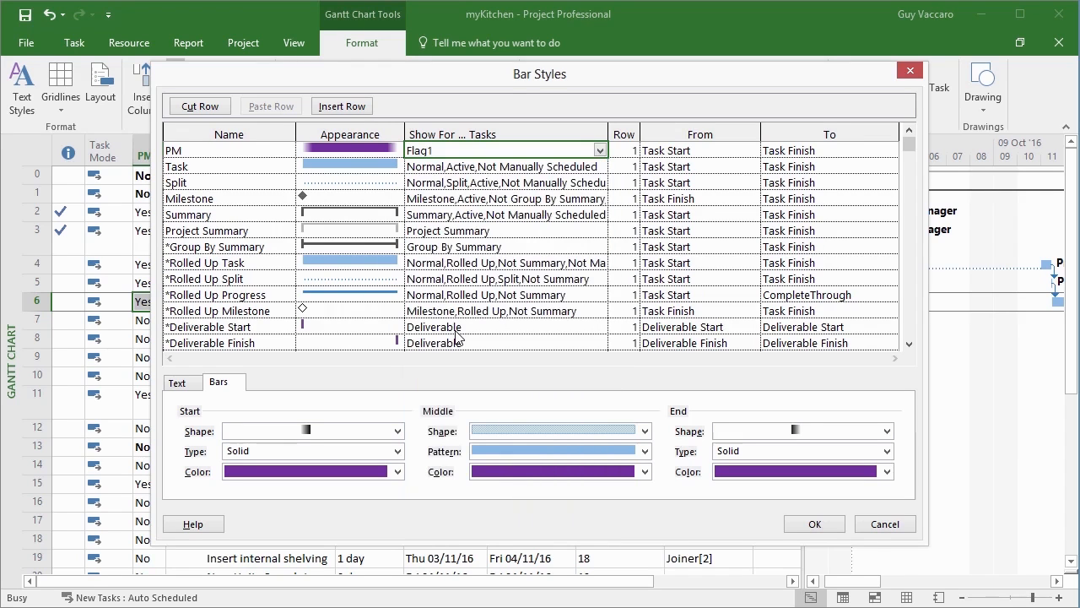
pyautogui.click(815, 524)
pyautogui.moveTo(877, 582); pyautogui.dragTo(923, 584)
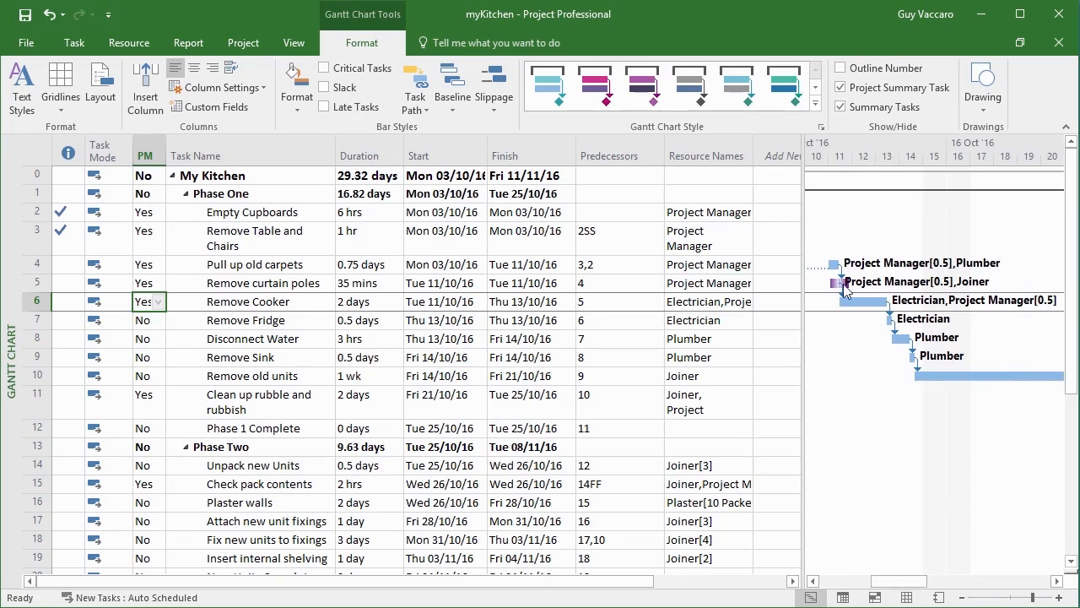
pyautogui.moveTo(919, 583); pyautogui.dragTo(869, 584)
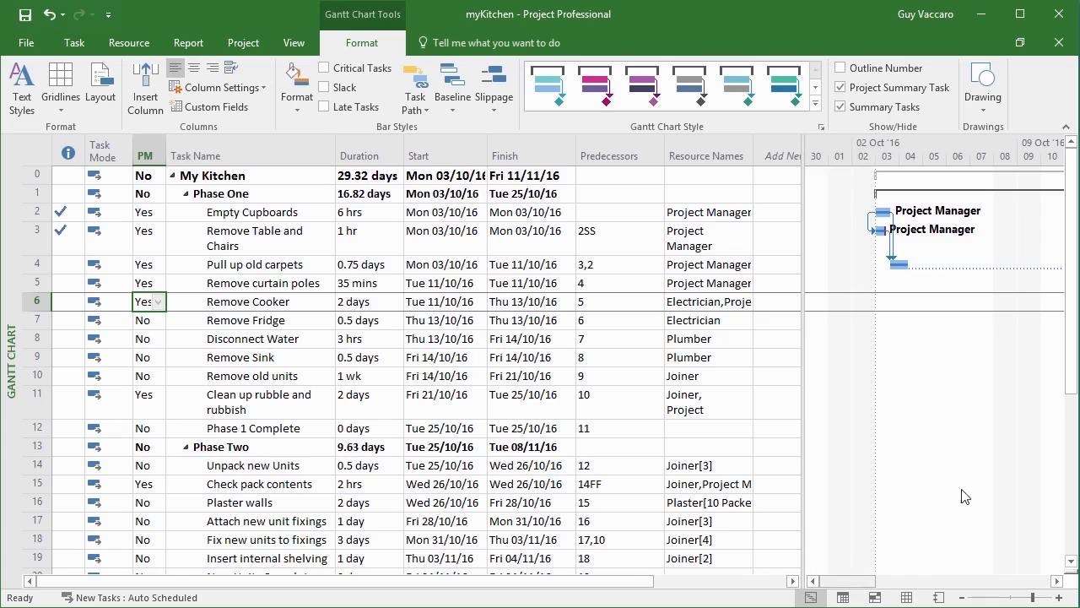
# Move the PM bar style from above Task to the row below Manual Progress and apply the new order
pyautogui.rightClick(901, 358)
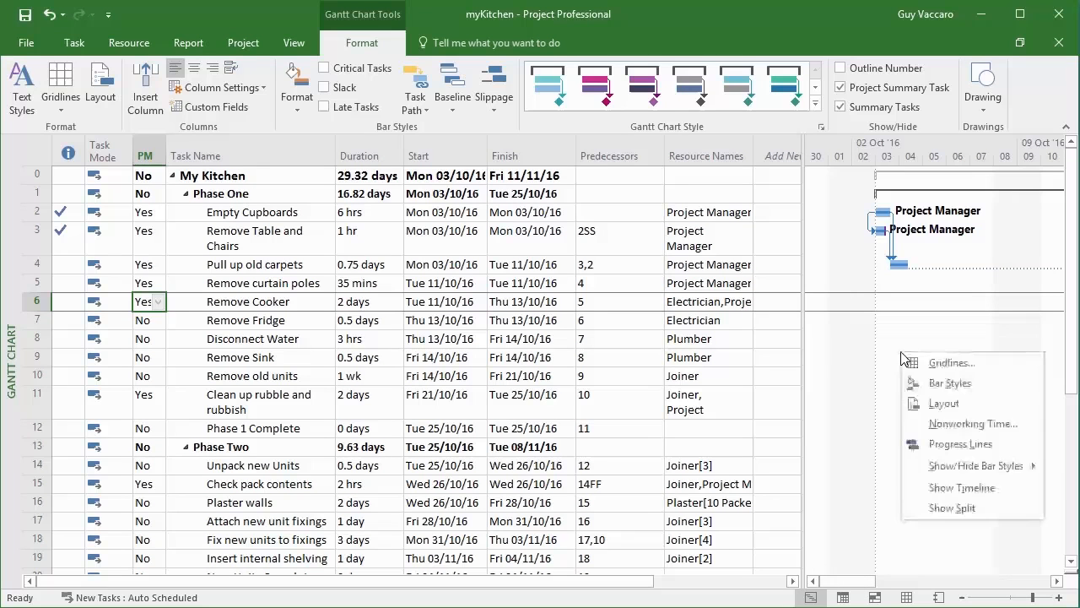
pyautogui.click(941, 383)
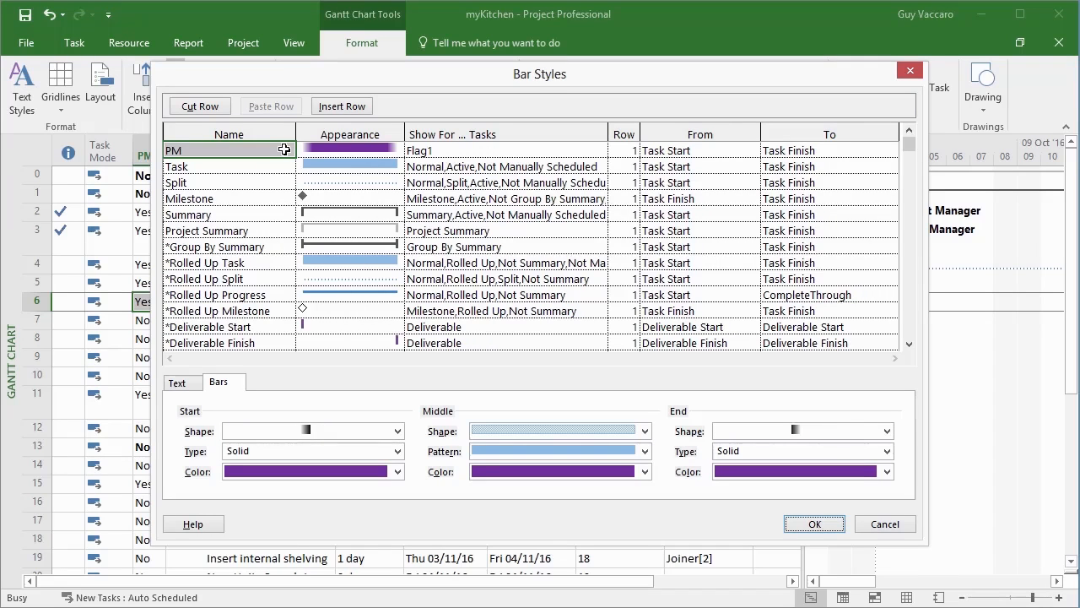
pyautogui.click(203, 106)
pyautogui.moveTo(911, 153); pyautogui.dragTo(909, 177)
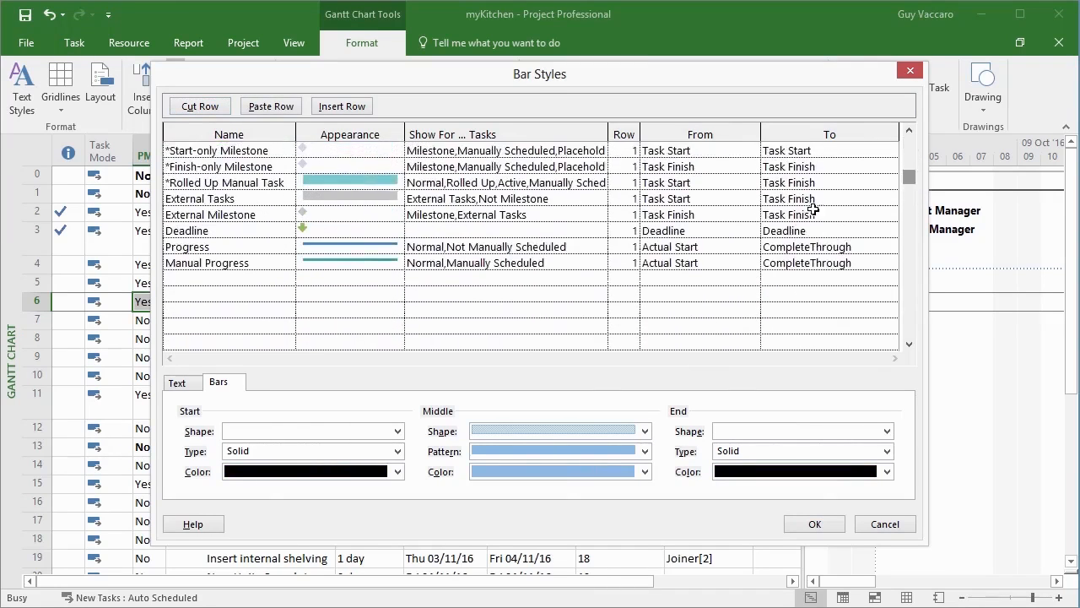
pyautogui.click(196, 286)
pyautogui.click(280, 108)
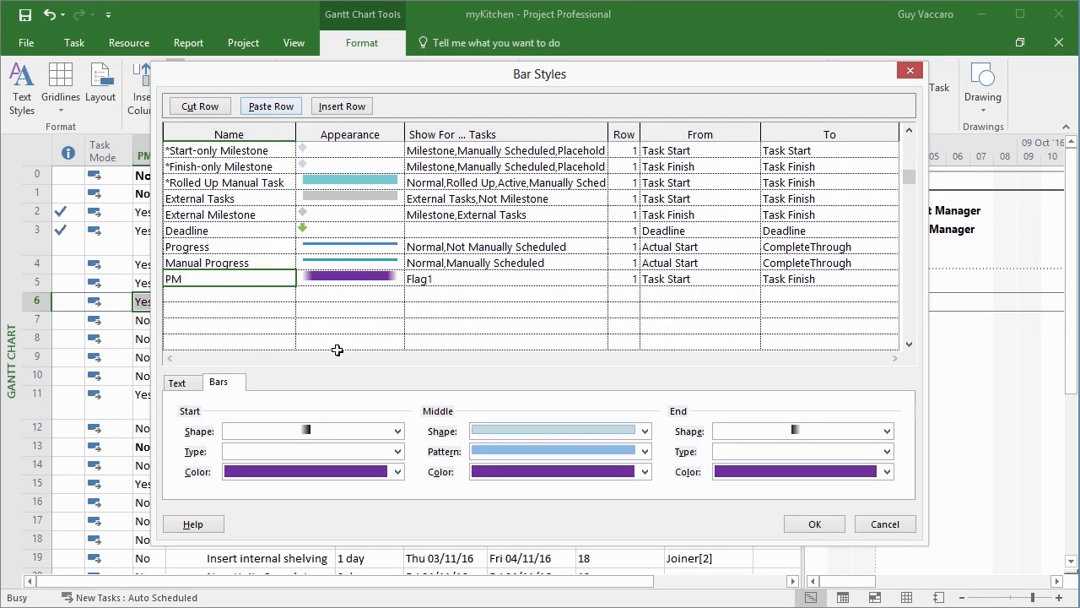
pyautogui.click(254, 291)
pyautogui.click(259, 278)
pyautogui.click(815, 524)
# Inspect the Project Manager tasks' bars along the Gantt chart to the end of the project
pyautogui.moveTo(874, 581); pyautogui.dragTo(998, 591)
pyautogui.moveTo(1064, 434); pyautogui.dragTo(1066, 522)
pyautogui.moveTo(1019, 584); pyautogui.dragTo(1047, 589)
pyautogui.moveTo(1070, 539)
pyautogui.mouseDown()
pyautogui.moveTo(1076, 569)
pyautogui.moveTo(1075, 521)
pyautogui.mouseUp()
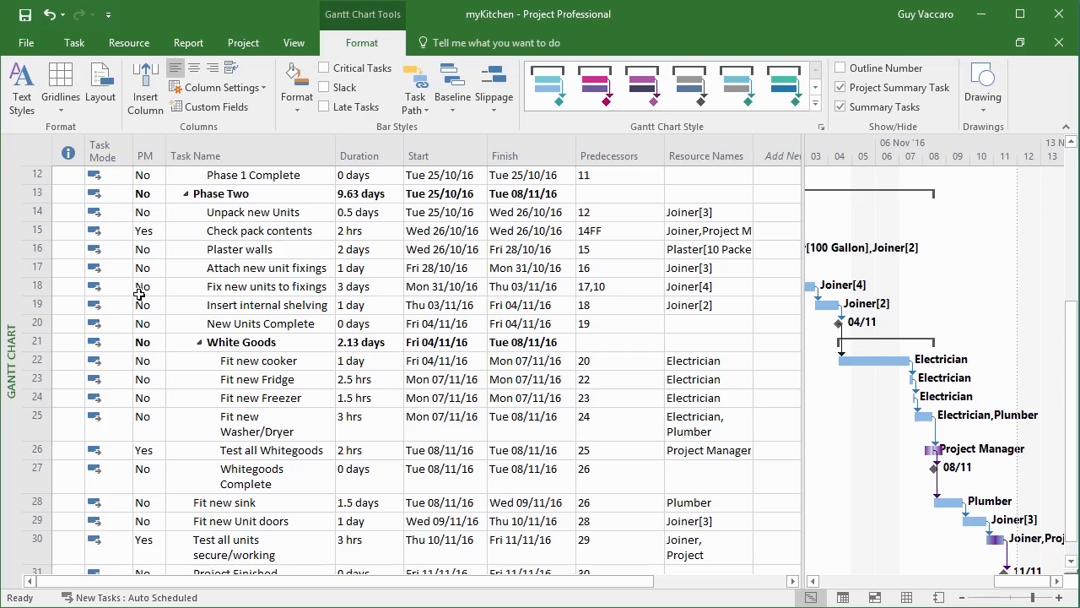
# Hide the PM column in the task table
pyautogui.rightClick(157, 158)
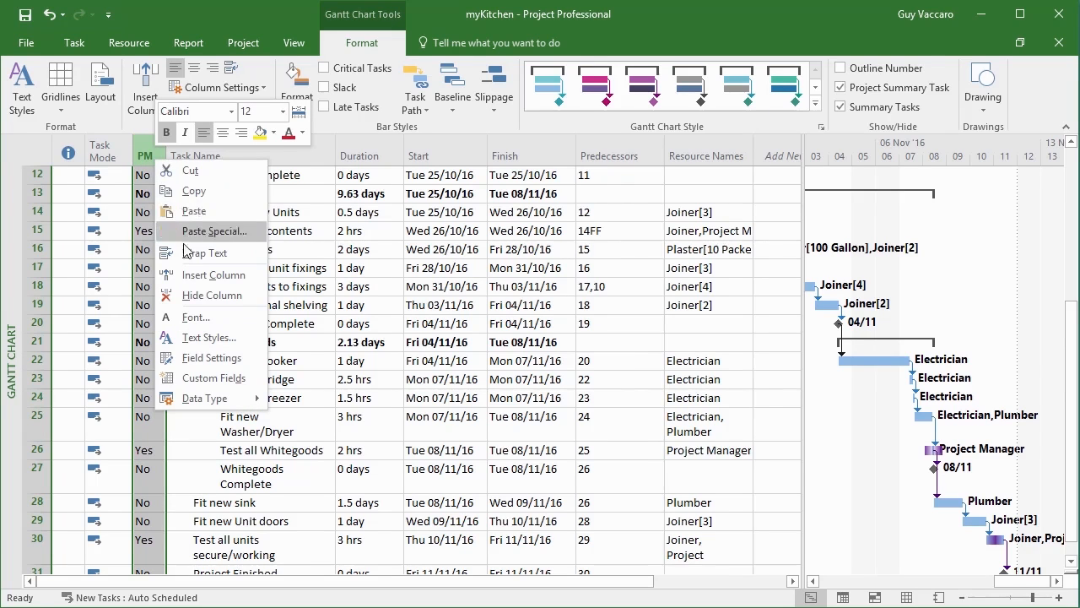
pyautogui.click(203, 295)
pyautogui.click(285, 172)
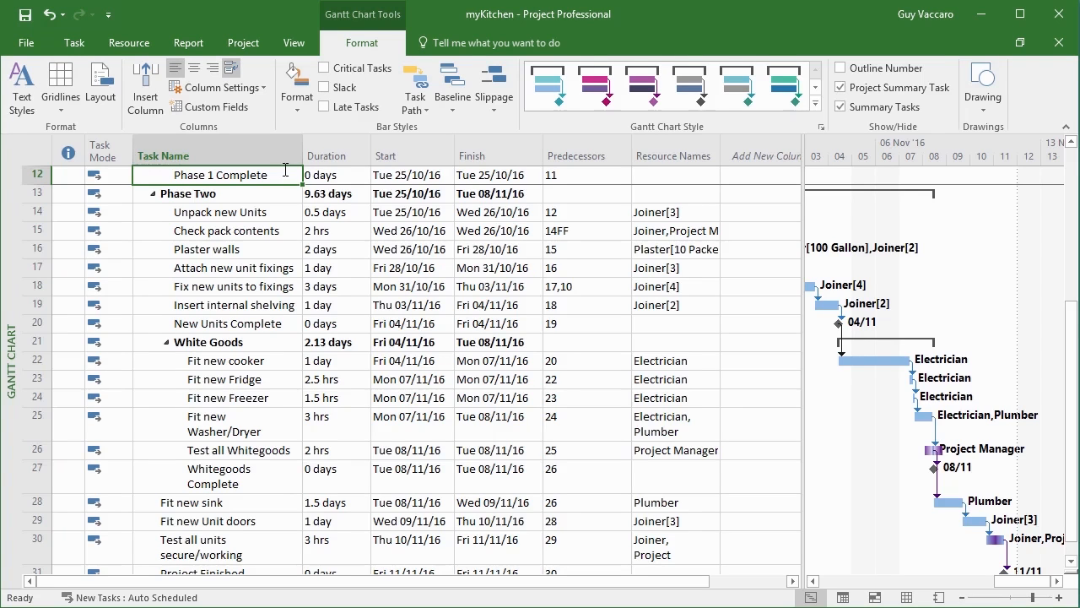
# Open the formula of the PM flag field in the custom fields for review
pyautogui.click(211, 108)
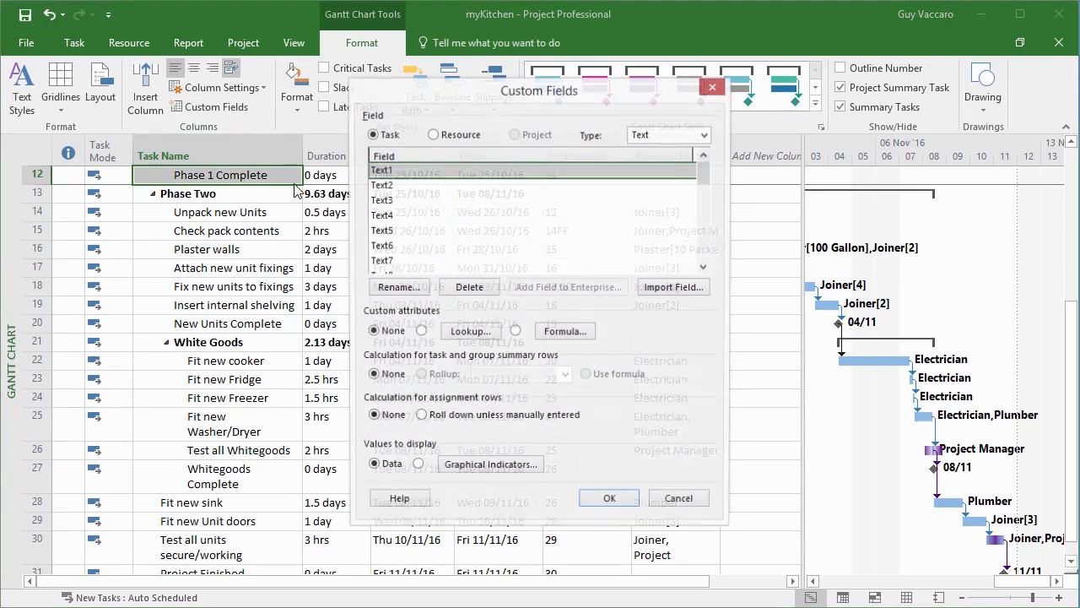
pyautogui.click(666, 137)
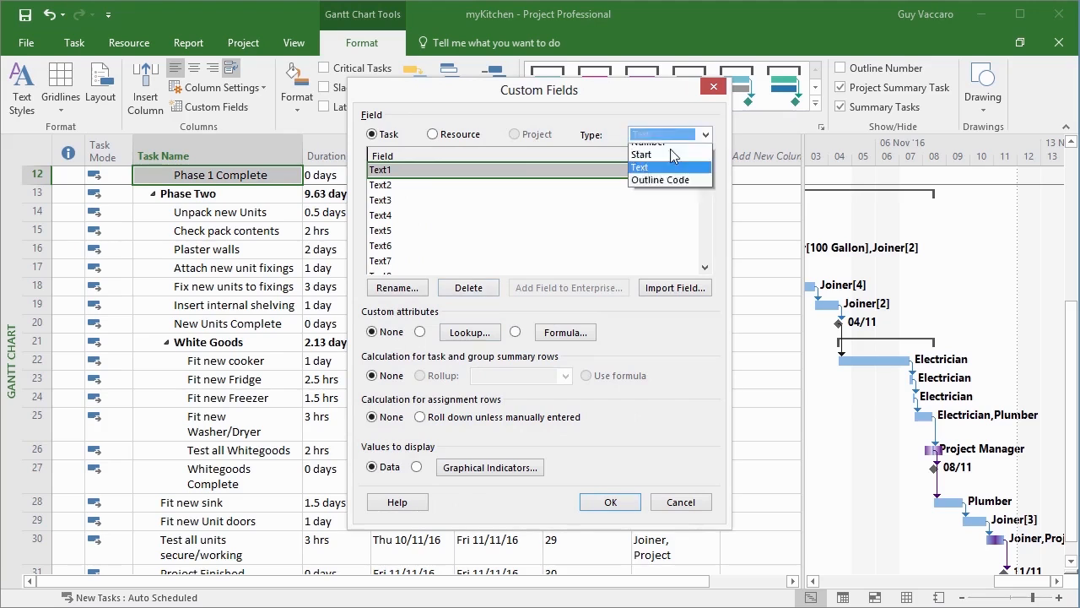
pyautogui.click(669, 203)
pyautogui.click(560, 334)
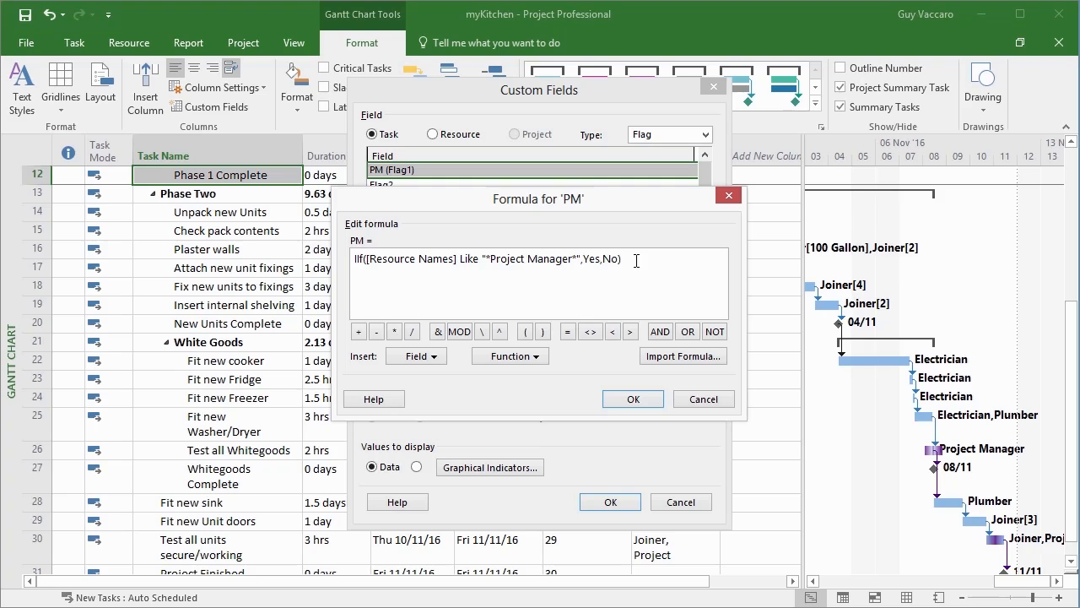
# Accept the PM flag field's formula as it stands and close the custom fields settings
pyautogui.click(632, 399)
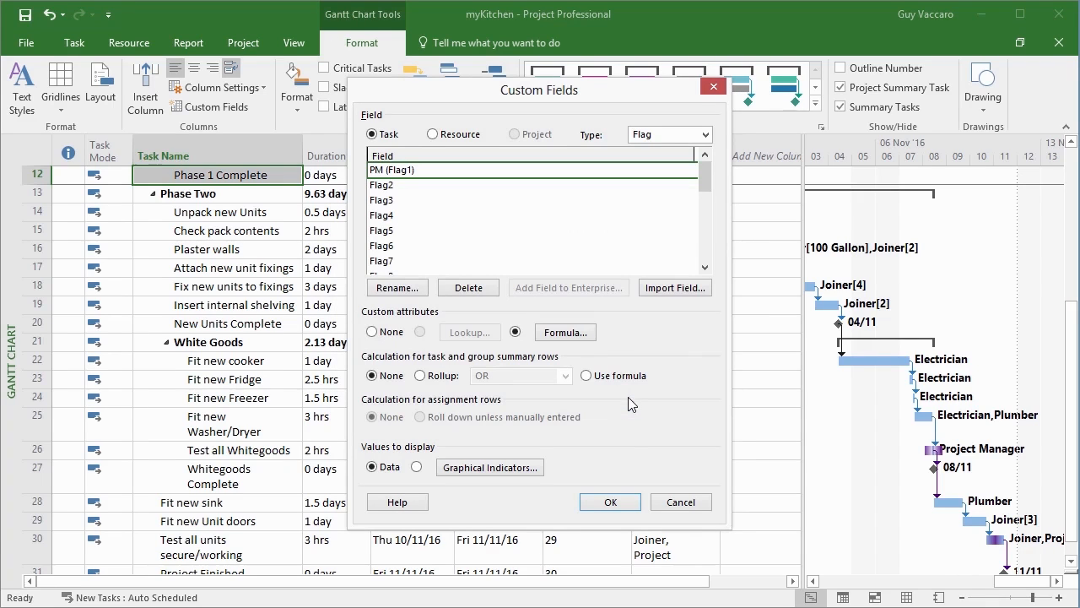
pyautogui.click(627, 502)
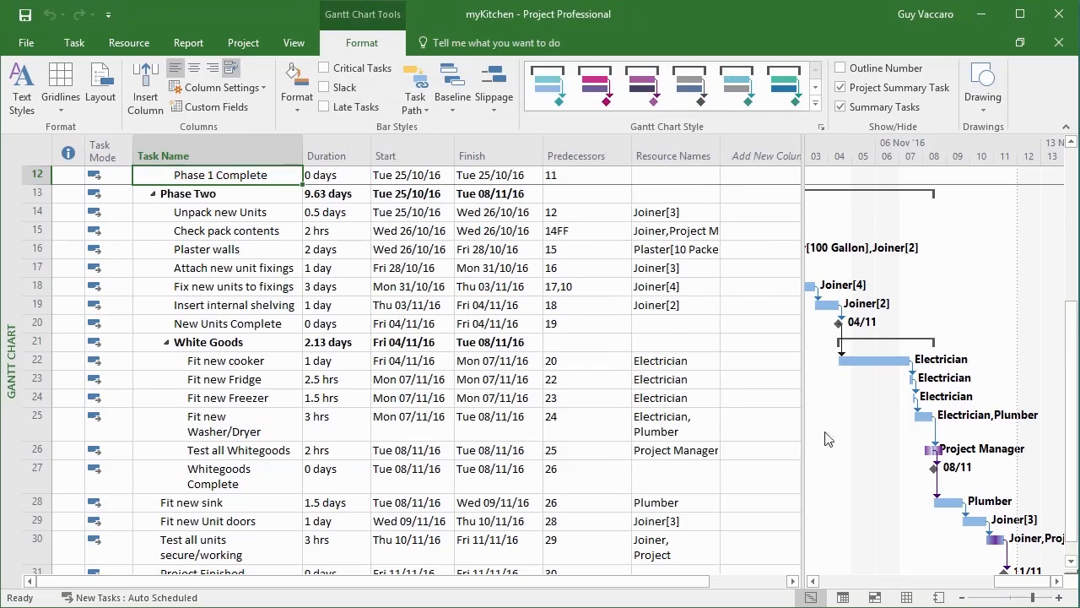
# Review which tasks the PM bar style is shown for in the Gantt chart's bar styles, then close them
pyautogui.rightClick(832, 393)
pyautogui.click(869, 422)
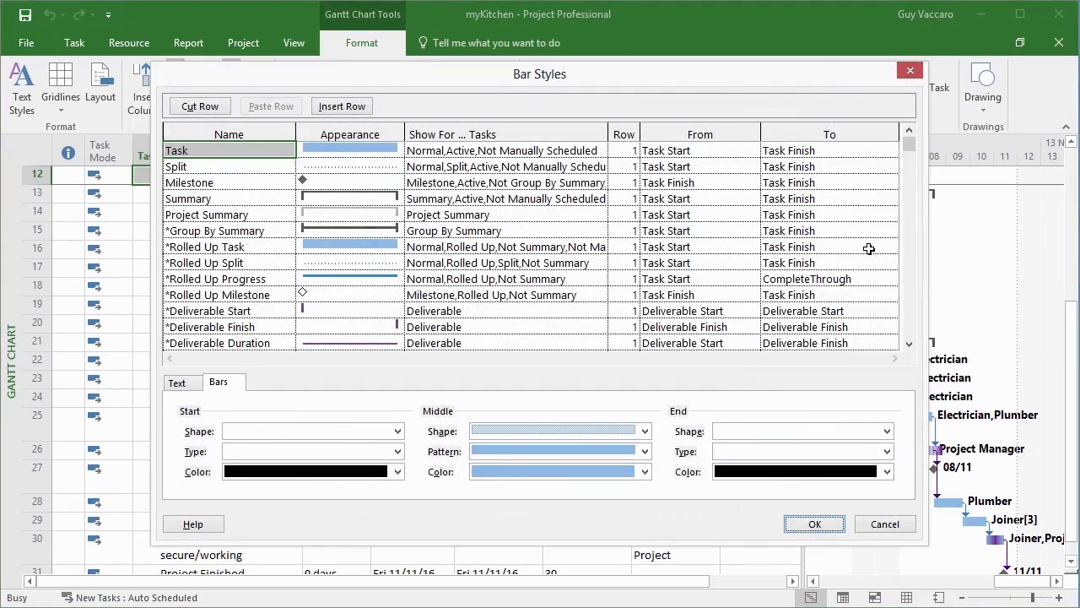
pyautogui.moveTo(910, 147); pyautogui.dragTo(909, 187)
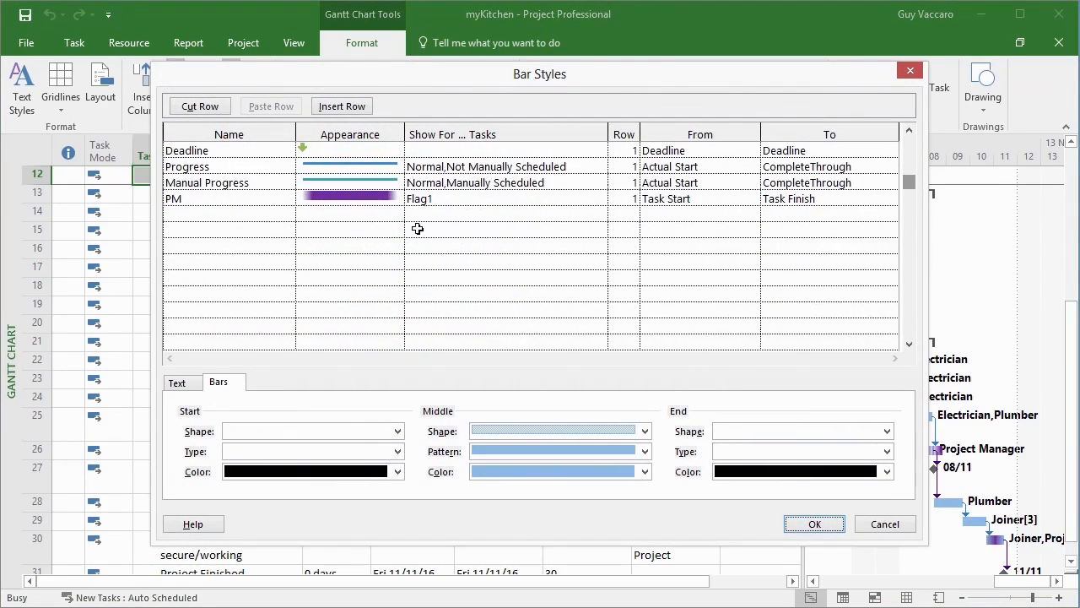
pyautogui.click(495, 200)
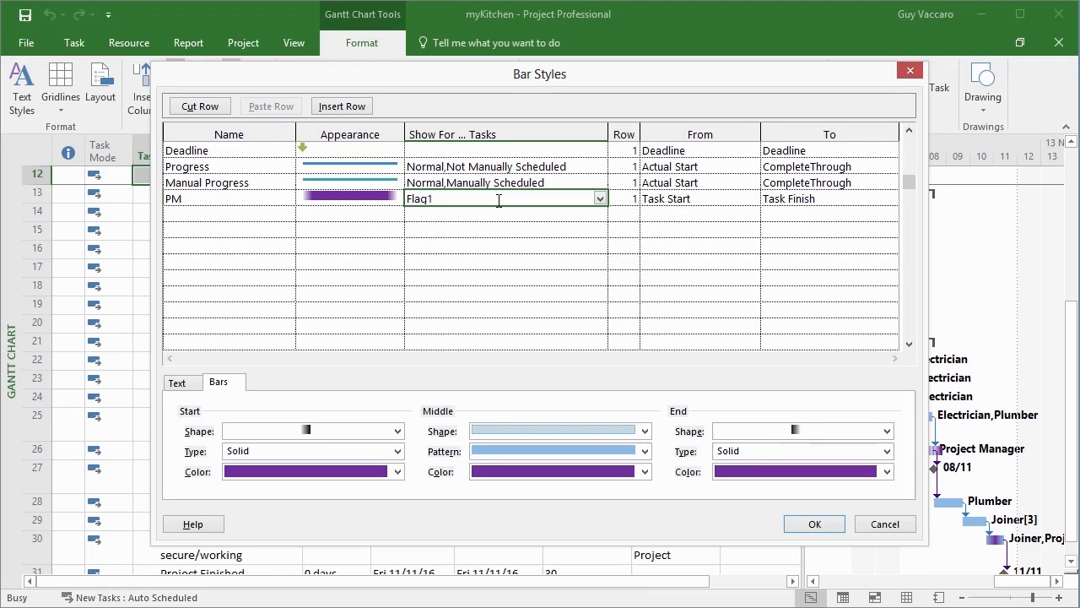
pyautogui.click(815, 523)
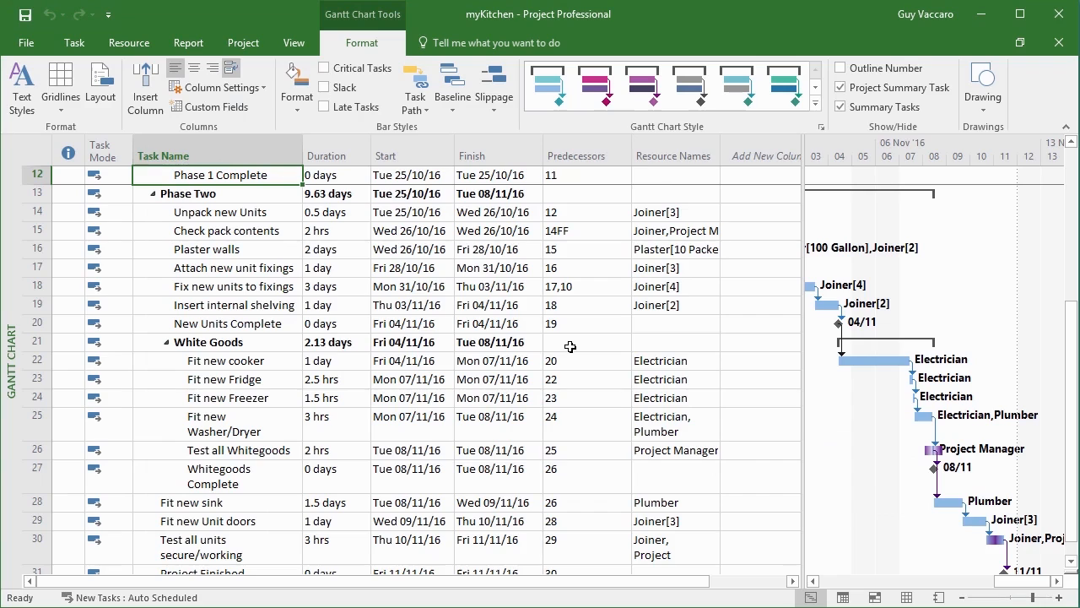